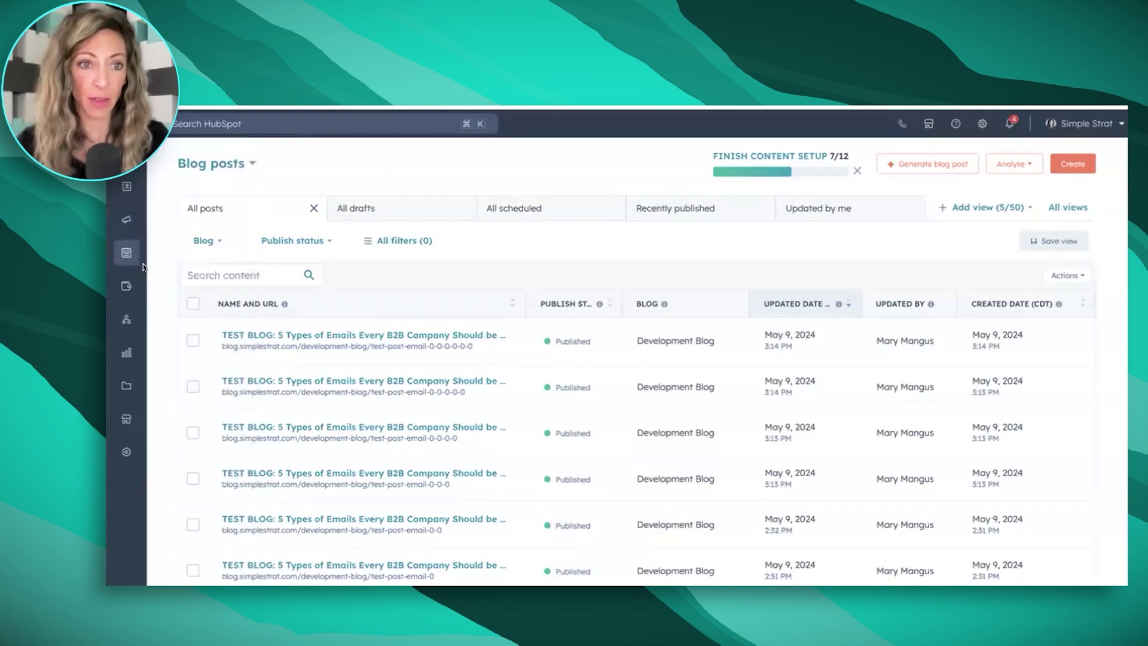
Step: Start an AI blog post about common challenges users face when using HubSpot for the first time
{"action": "mouse_move", "coordinate": [148, 253]}
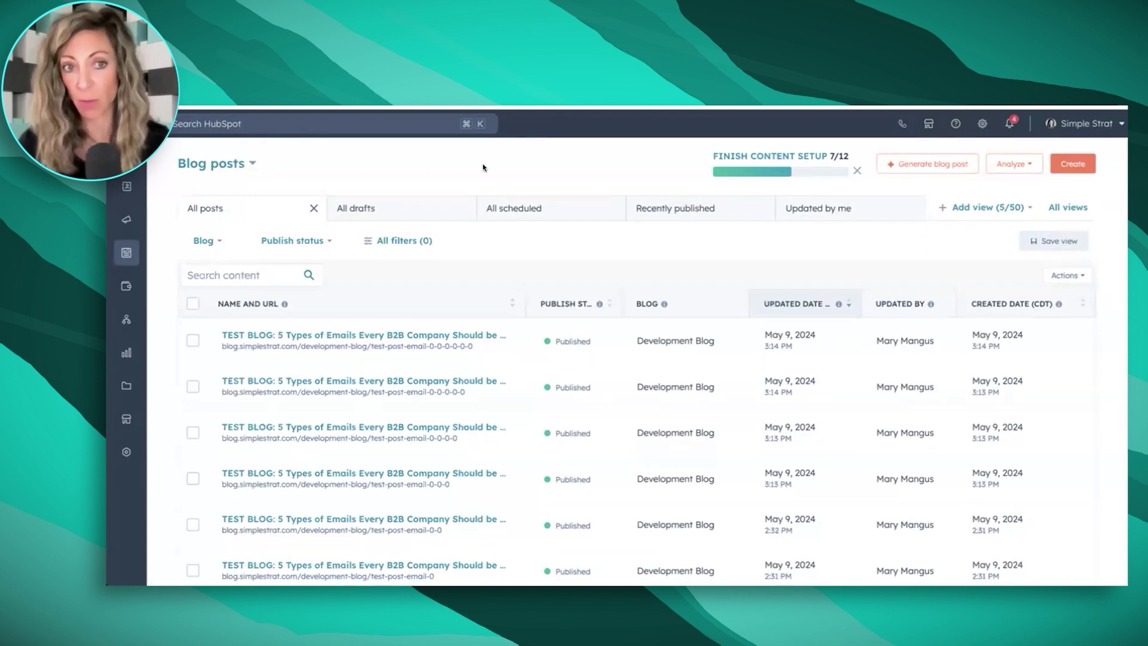
{"action": "left_click", "coordinate": [923, 166]}
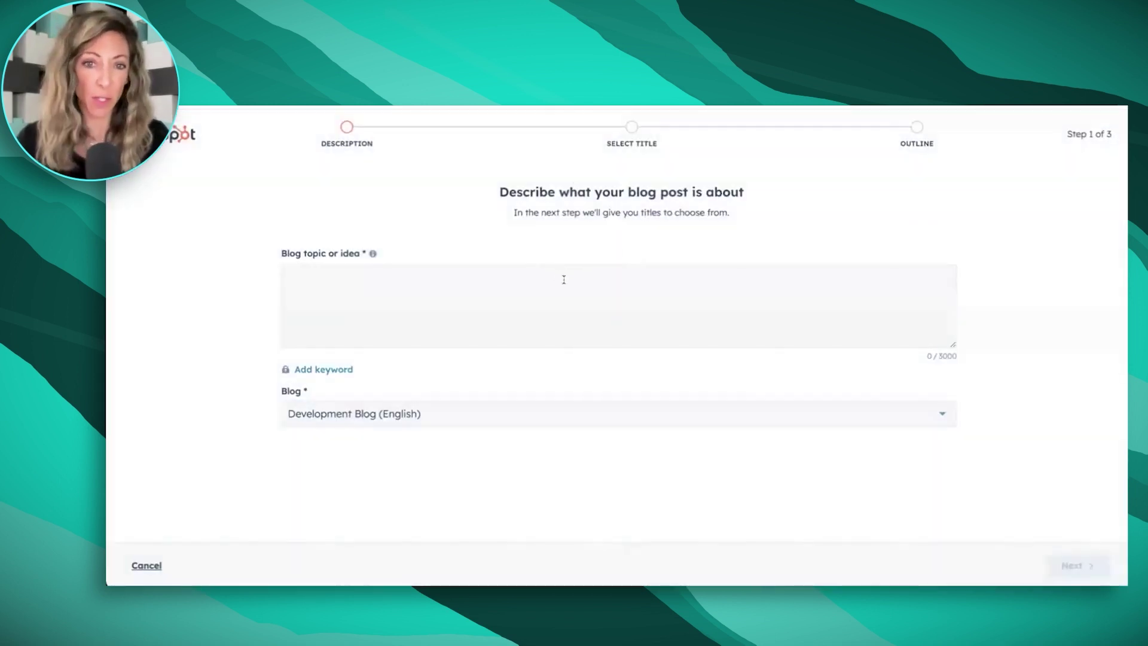
{"action": "left_click", "coordinate": [564, 279]}
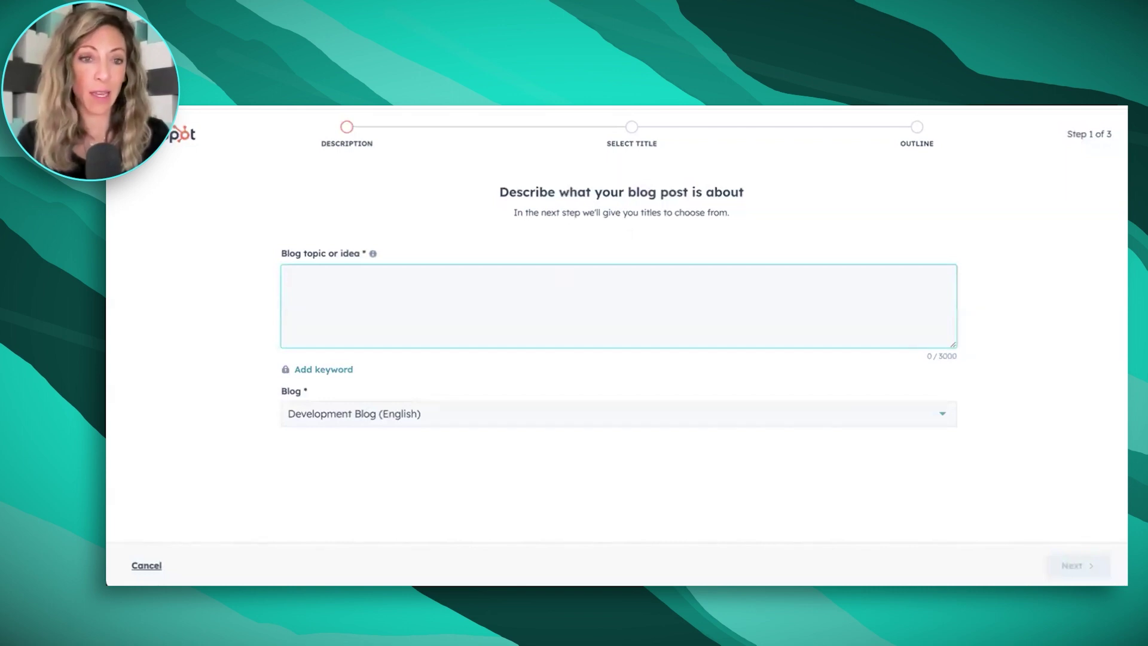
{"action": "type", "text": "common challenges or "}
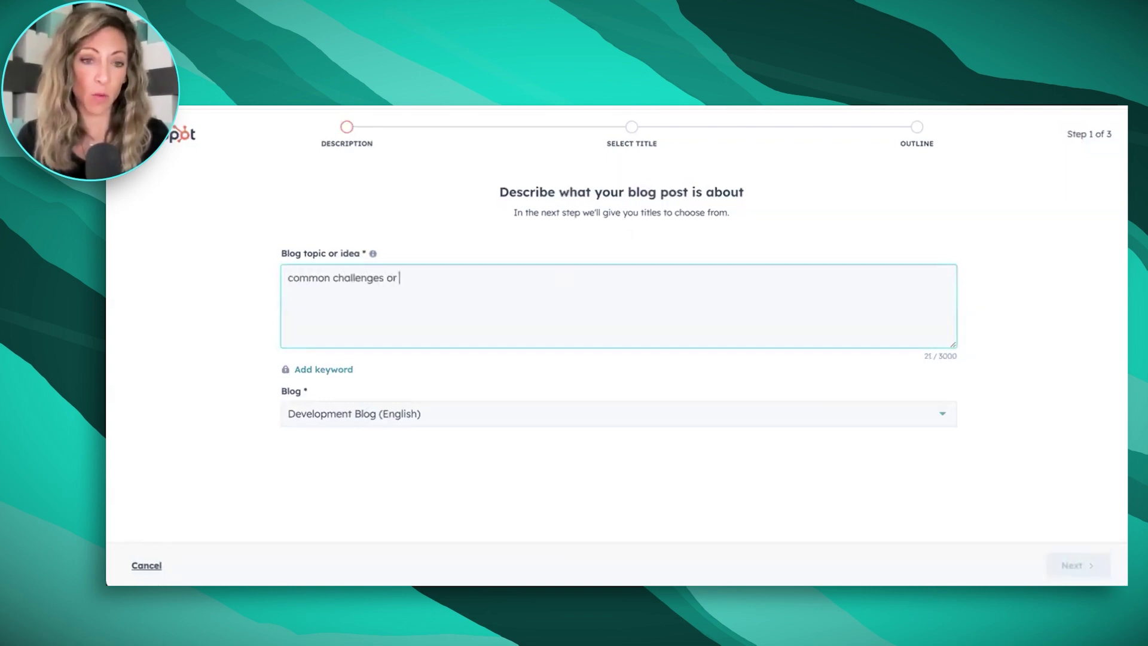
{"action": "type", "text": "obstac"}
{"action": "key", "text": "BackSpace"}
{"action": "key", "text": "BackSpace"}
{"action": "key", "text": "BackSpace"}
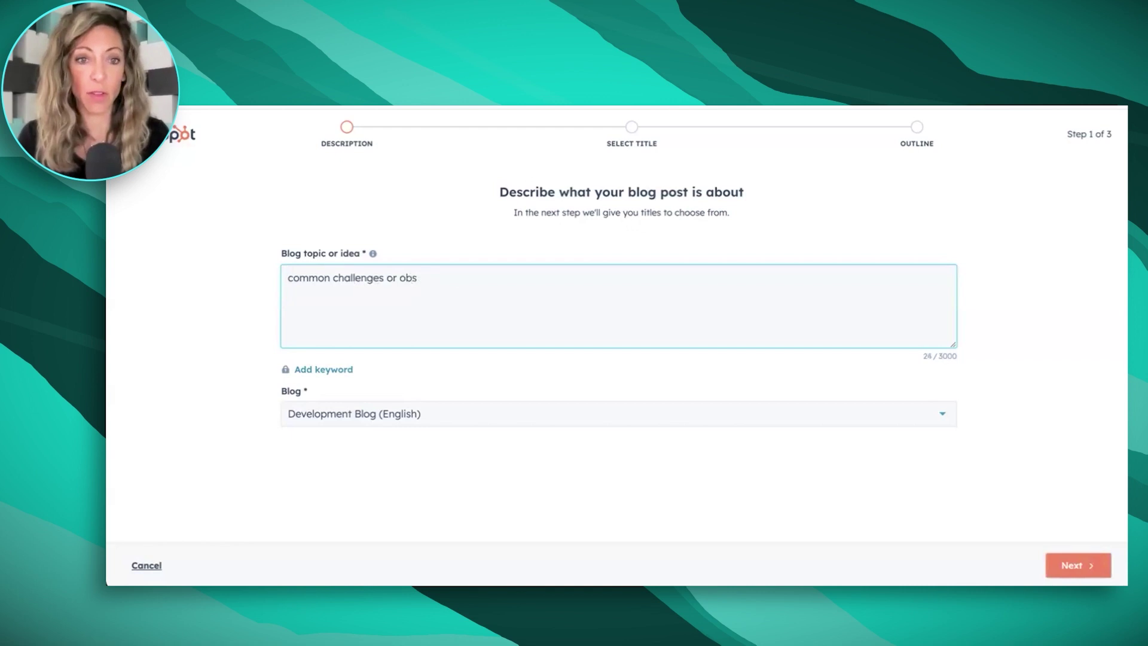
{"action": "type", "text": "tacles that a user may fa"}
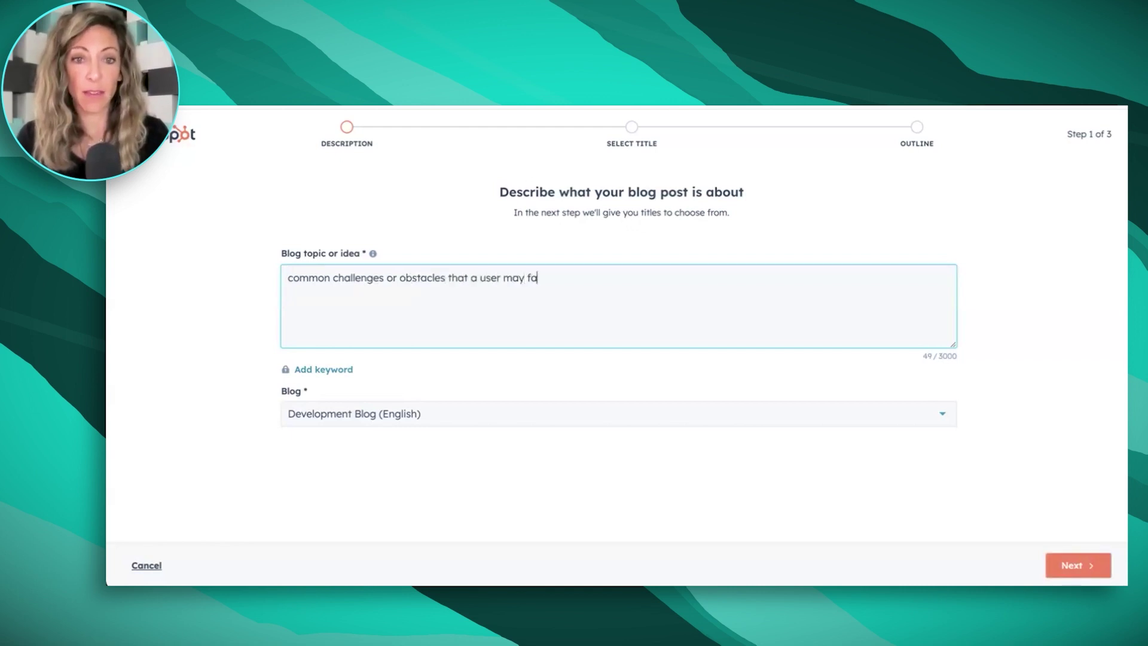
{"action": "type", "text": "ce when learning or using hu"}
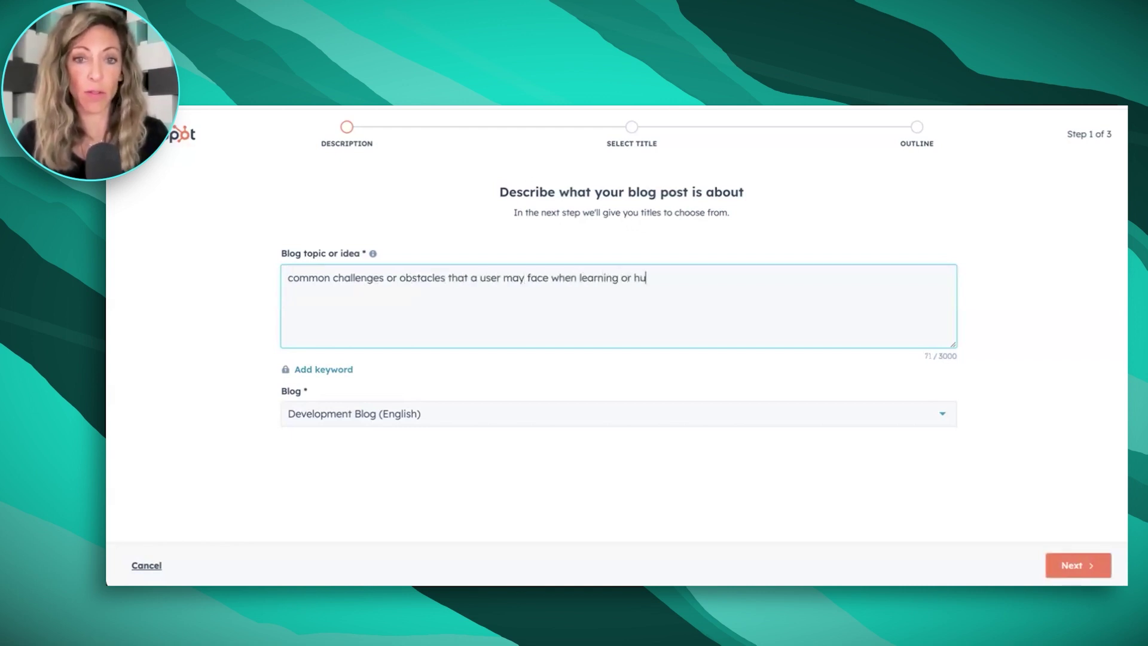
{"action": "key", "text": "BackSpace"}
{"action": "key", "text": "BackSpace"}
{"action": "type", "text": "using hubspot fo"}
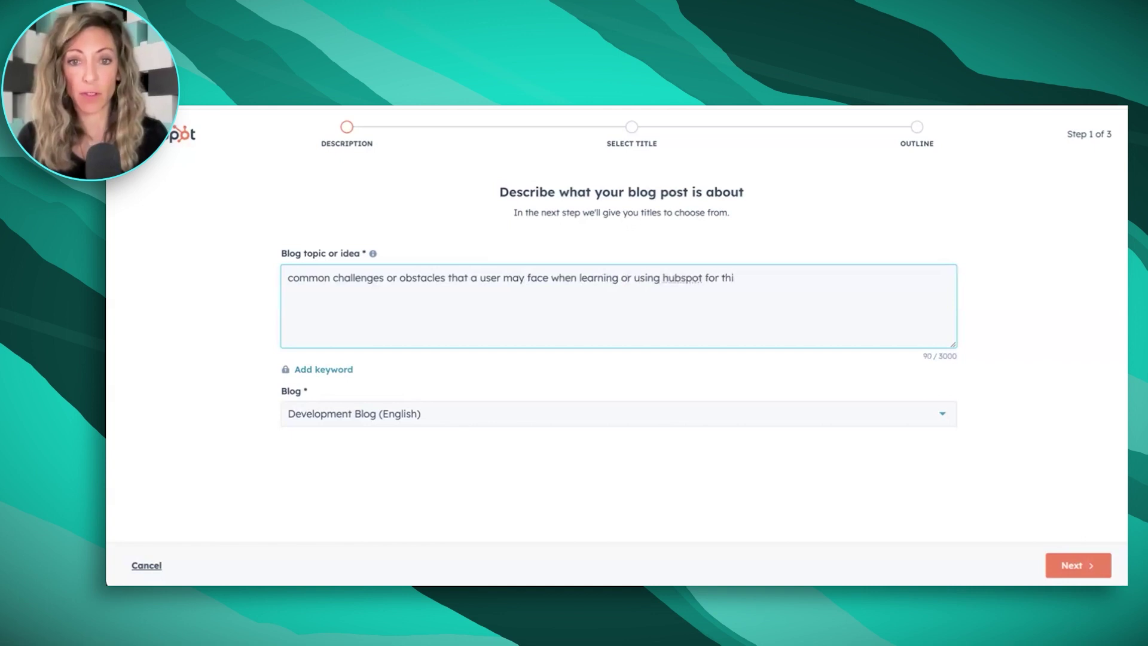
{"action": "type", "text": "r the first time"}
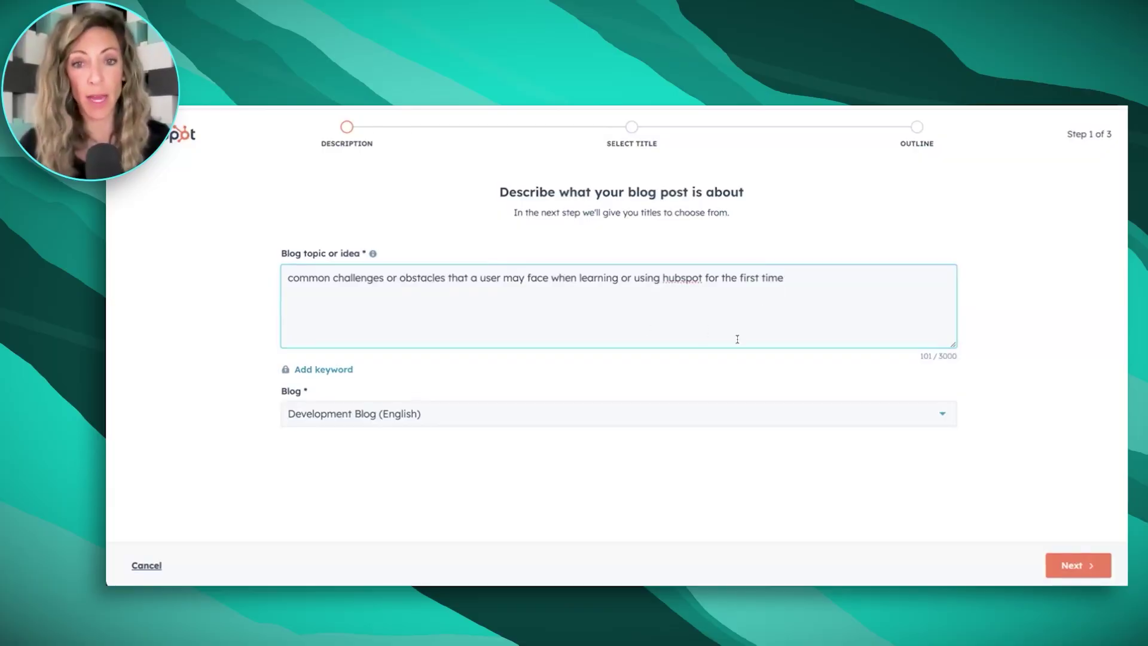
Step: Target Simple Strat Blog (English - United States) and continue to title suggestions
{"action": "left_click", "coordinate": [722, 420]}
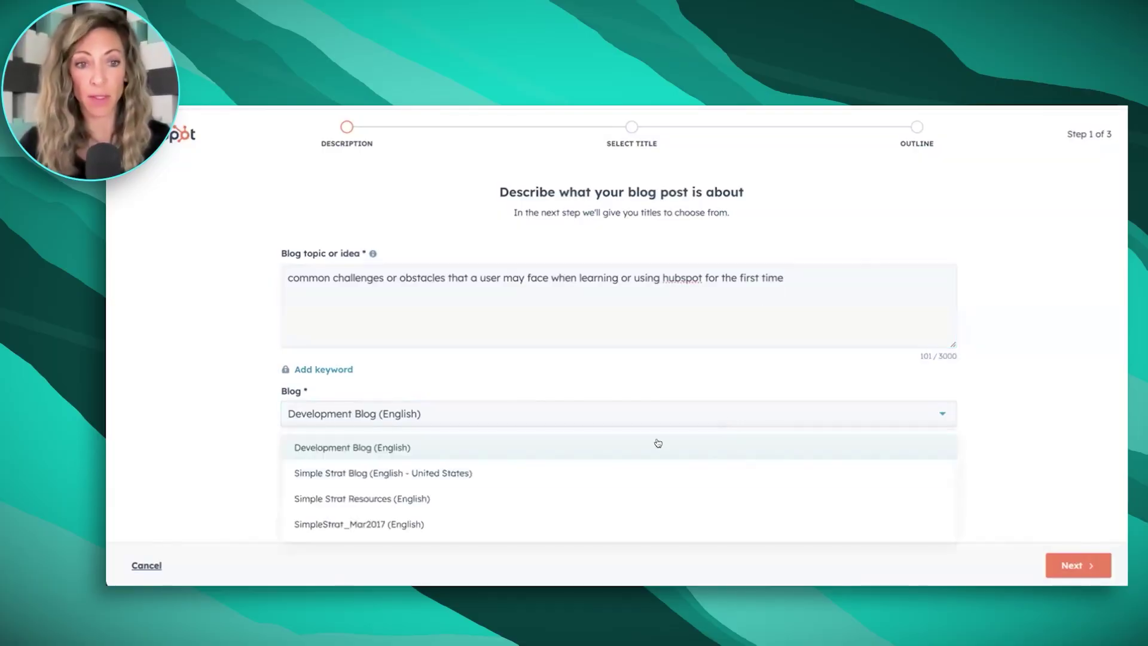
{"action": "left_click", "coordinate": [416, 473]}
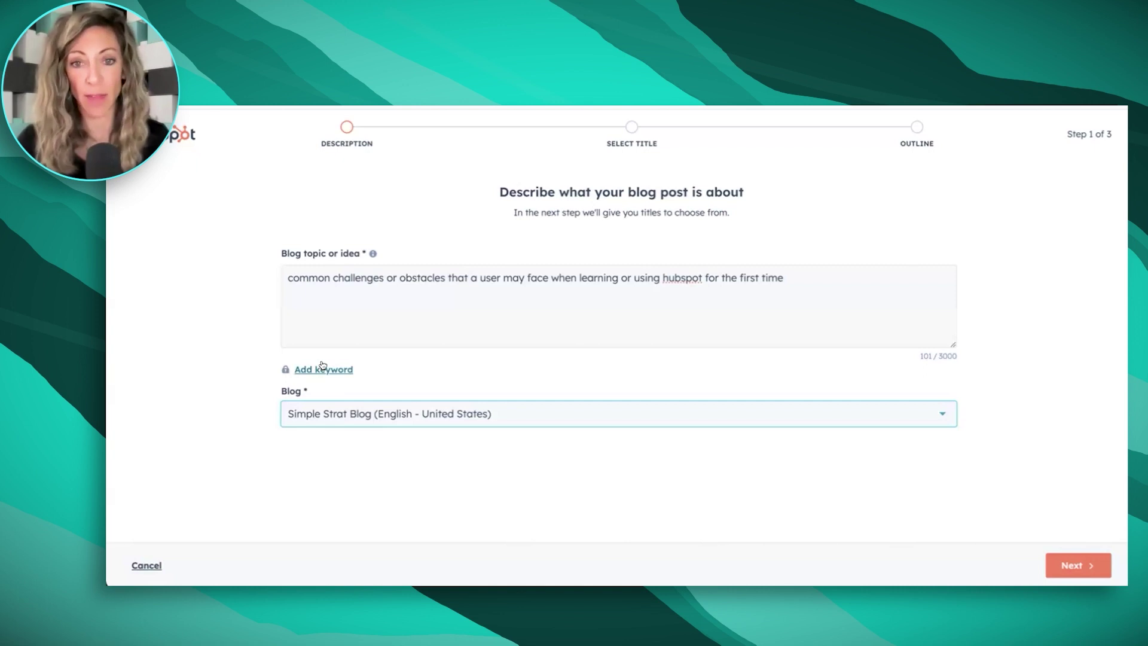
{"action": "left_click", "coordinate": [1075, 559]}
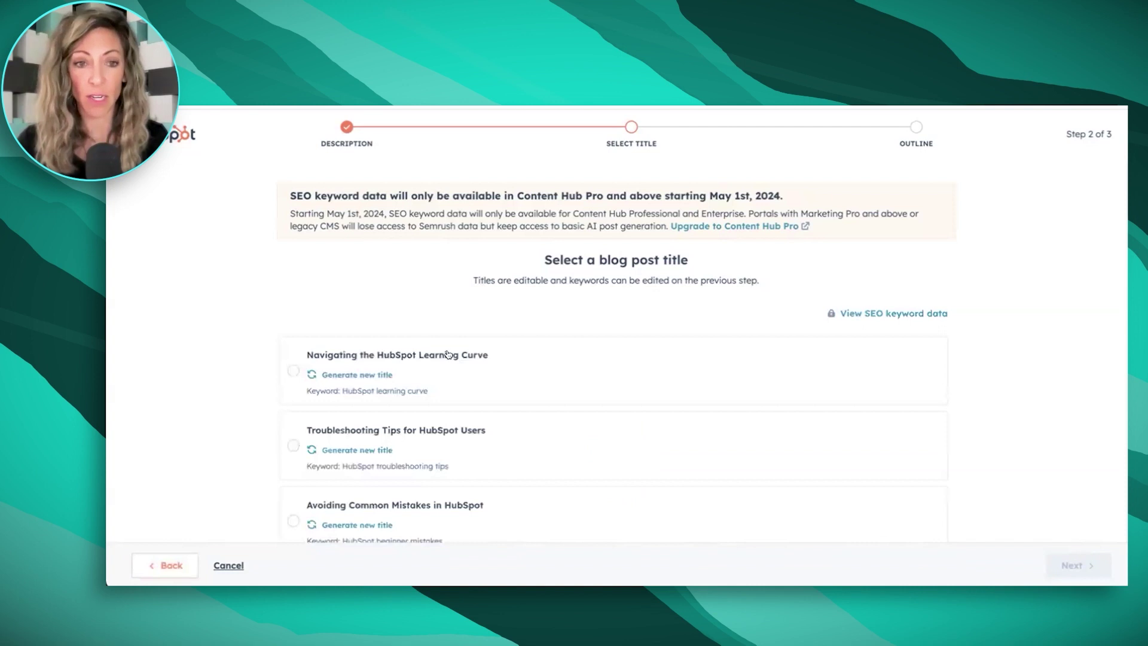
Step: Pick the suggested title 'Avoiding Common Mistakes in HubSpot' and generate its outline
{"action": "scroll", "coordinate": [551, 371], "scroll_direction": "down", "scroll_amount": 3}
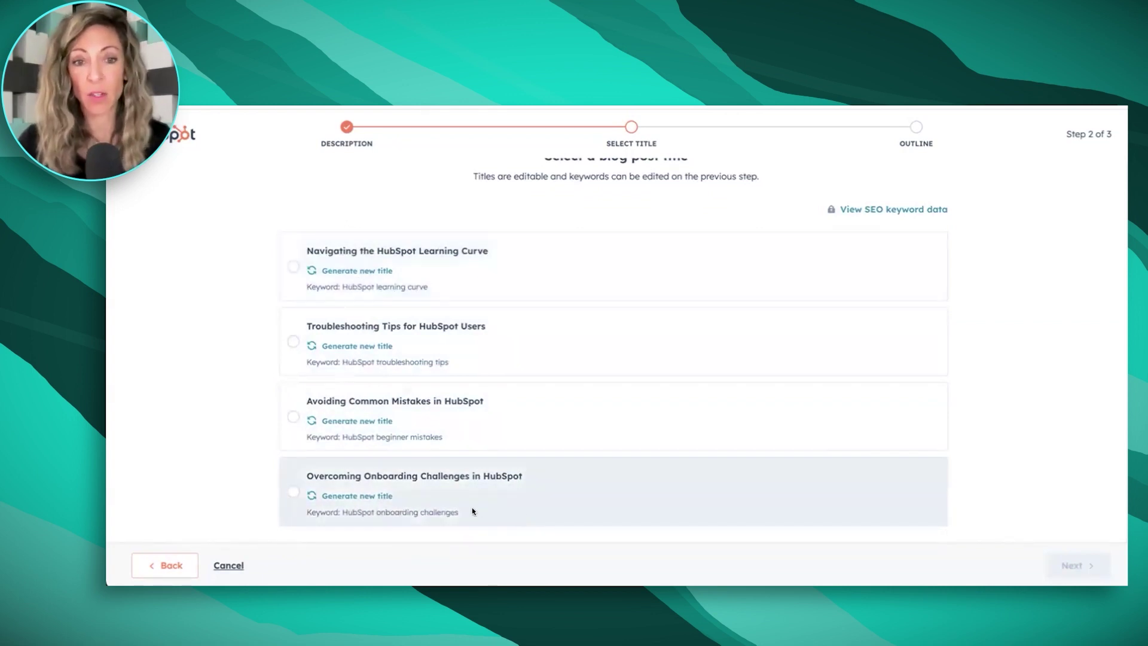
{"action": "scroll", "coordinate": [495, 456], "scroll_direction": "down", "scroll_amount": 1}
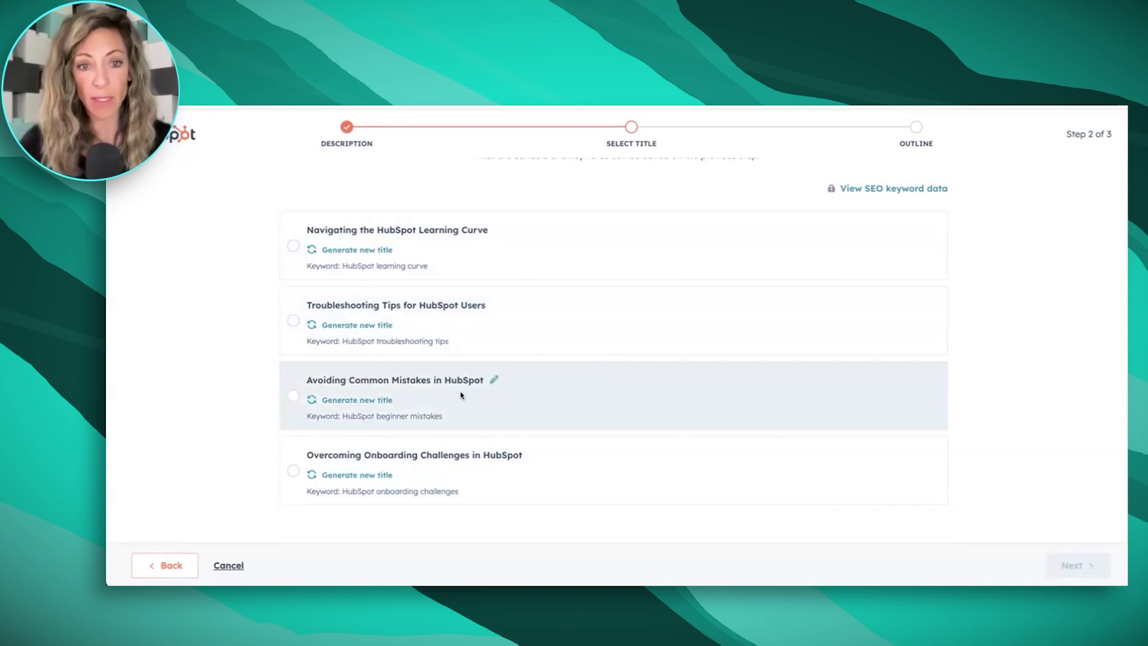
{"action": "left_click", "coordinate": [293, 395]}
{"action": "left_click", "coordinate": [1090, 574]}
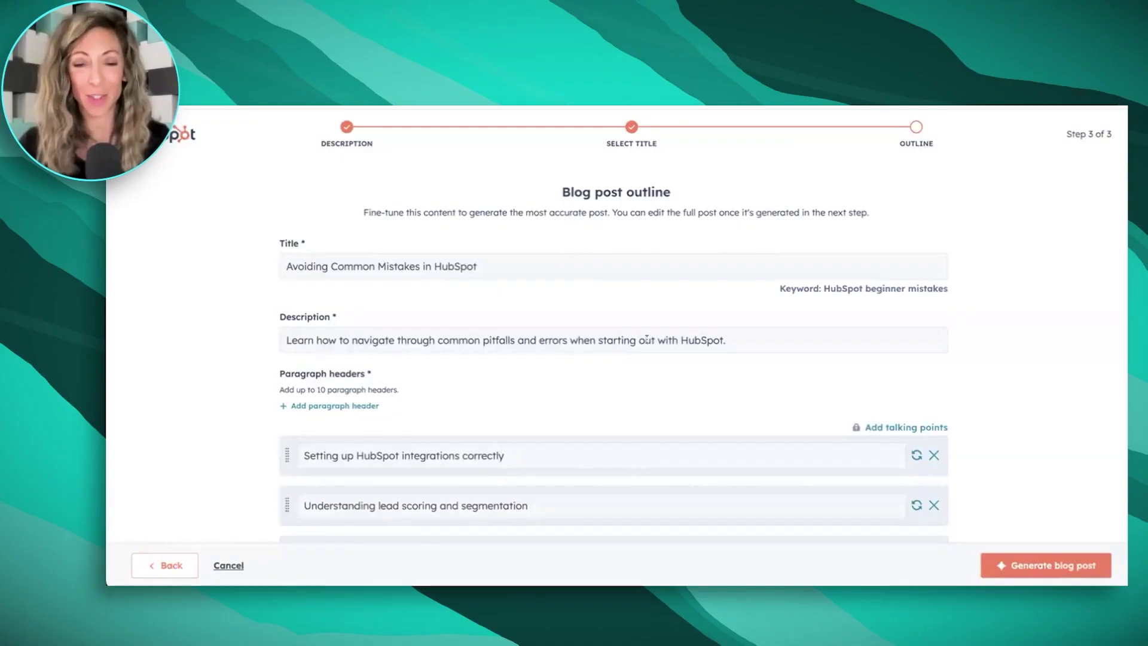
Step: Review the outline, highlight the keyword 'HubSpot beginner mistakes', then return to title selection
{"action": "scroll", "coordinate": [647, 339], "scroll_direction": "down", "scroll_amount": 3}
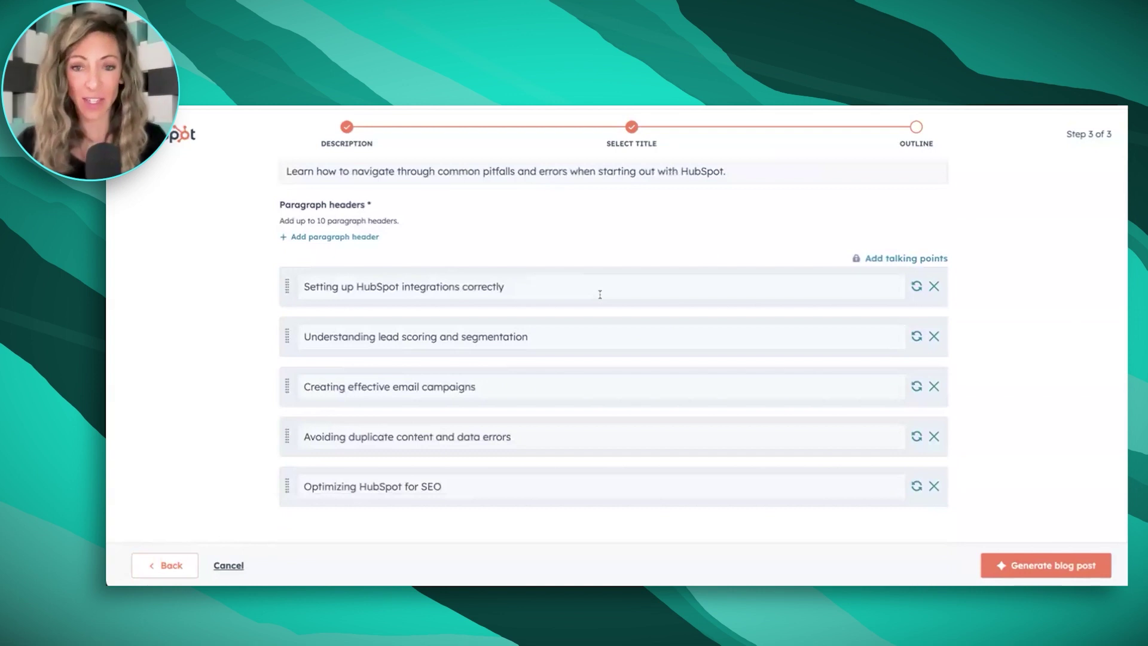
{"action": "scroll", "coordinate": [599, 330], "scroll_direction": "up", "scroll_amount": 3}
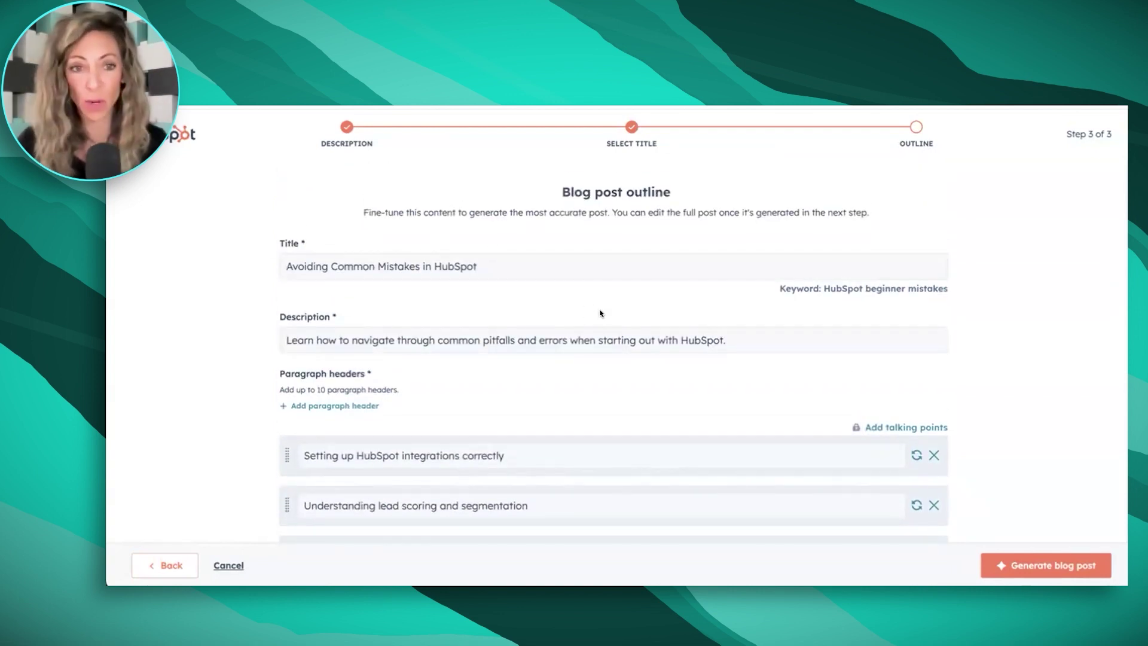
{"action": "scroll", "coordinate": [671, 366], "scroll_direction": "down", "scroll_amount": 3}
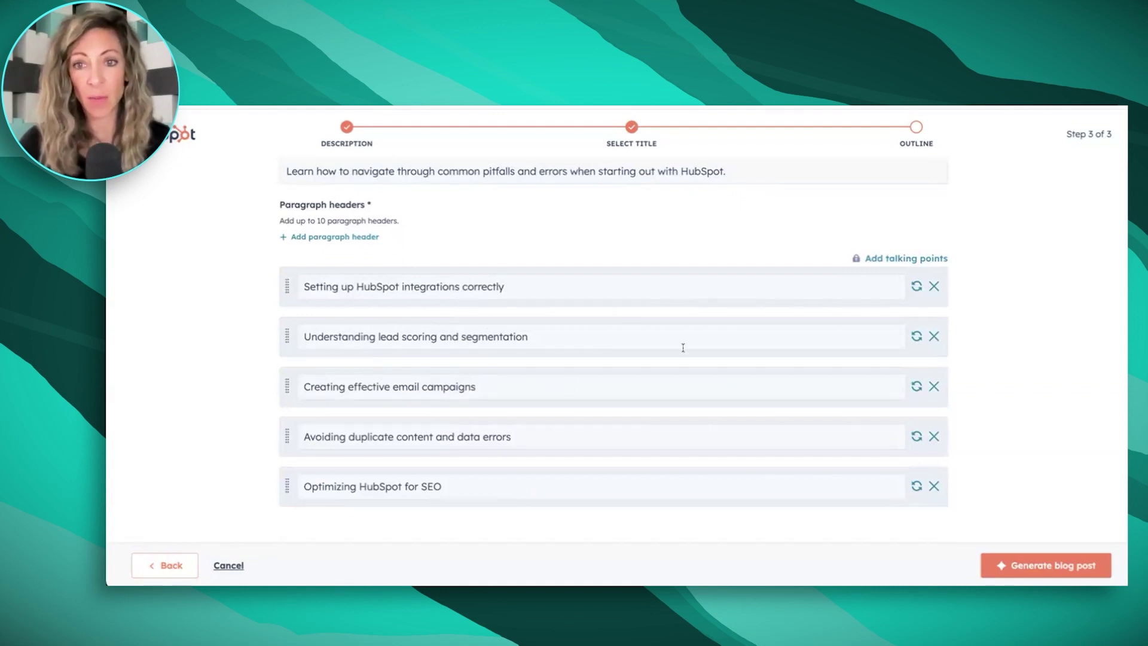
{"action": "scroll", "coordinate": [561, 310], "scroll_direction": "up", "scroll_amount": 3}
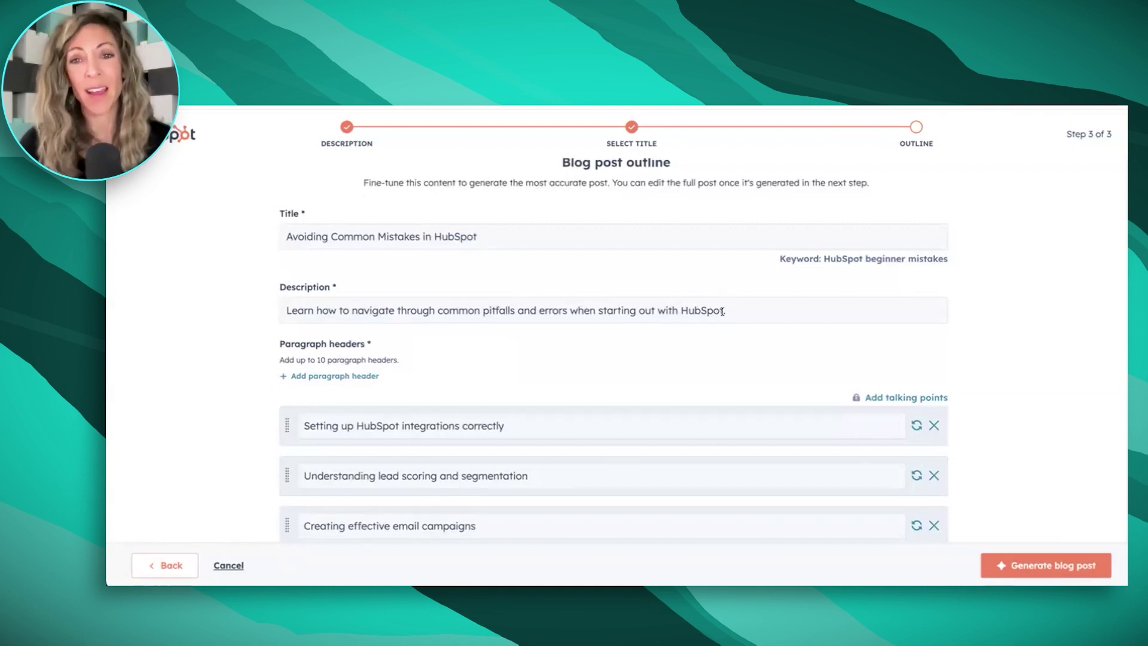
{"action": "left_click_drag", "start_coordinate": [824, 257], "coordinate": [903, 267]}
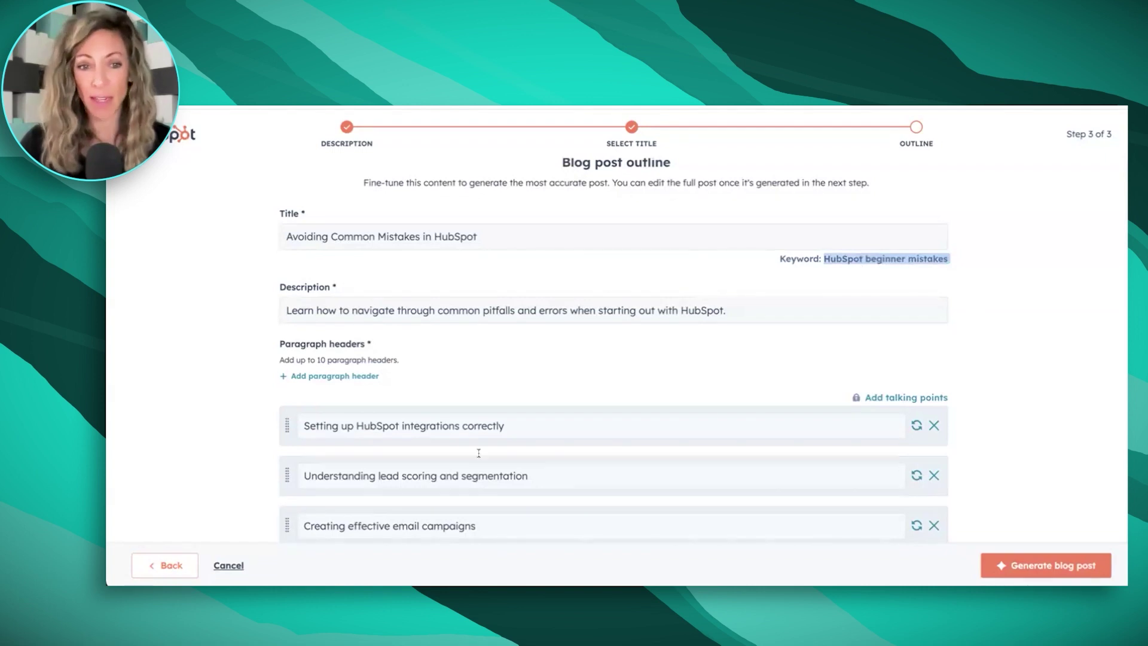
{"action": "left_click", "coordinate": [187, 565]}
Step: Replace the topic with 'helpful for a new sales user to HubSpot, what they need to know, where to start'
{"action": "left_click", "coordinate": [177, 568]}
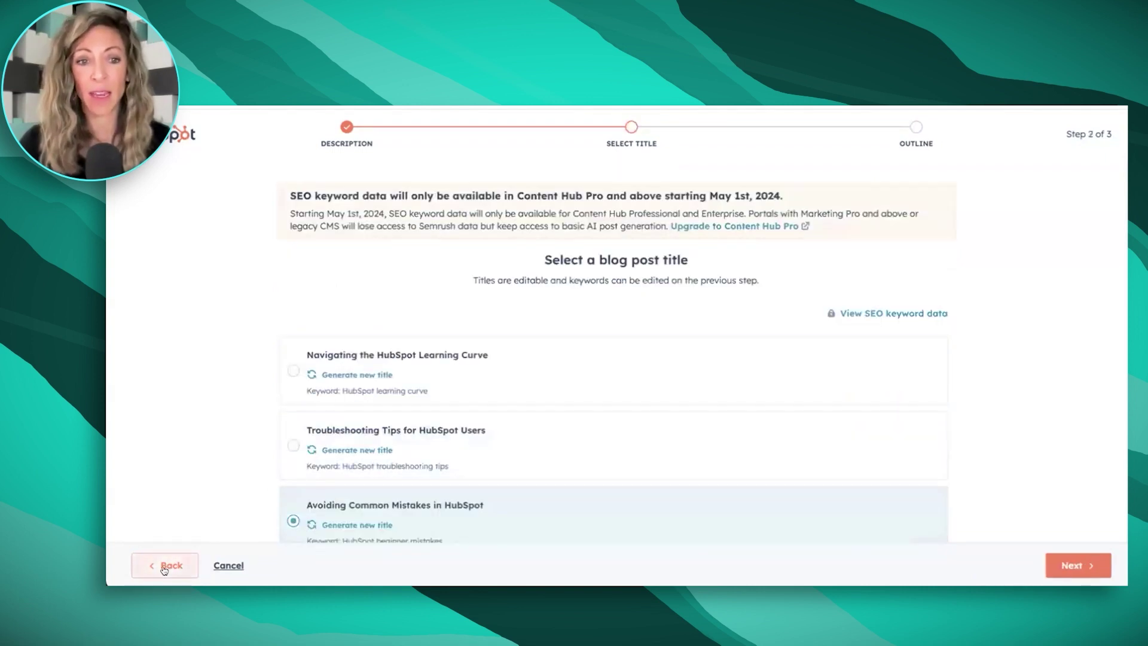
{"action": "triple_click", "coordinate": [382, 279]}
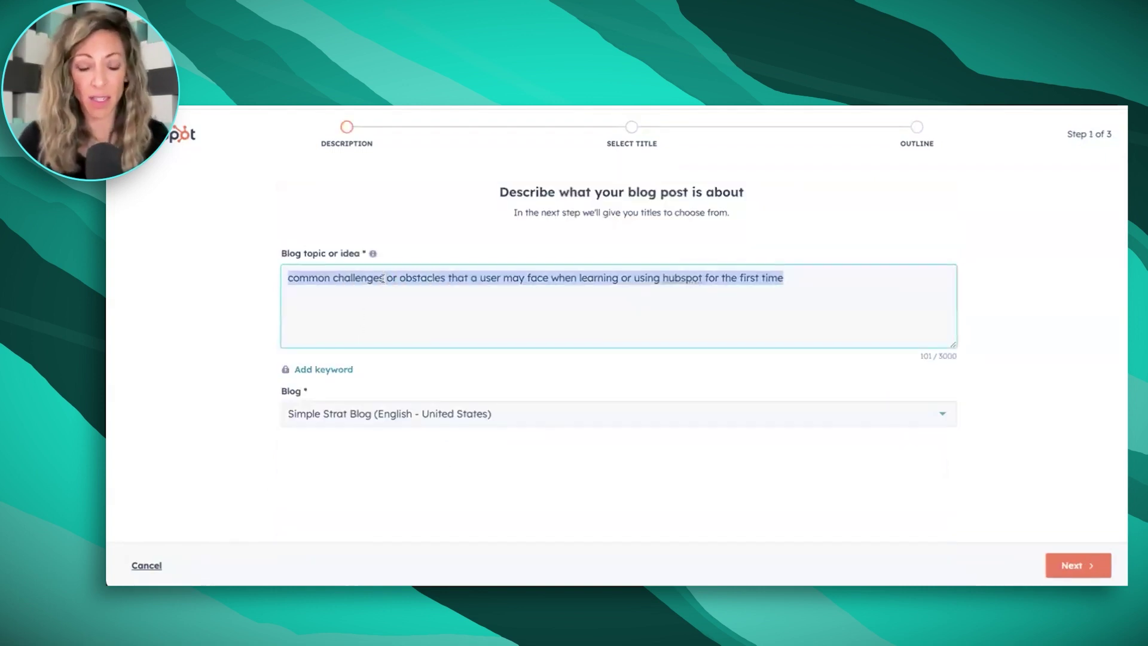
{"action": "type", "text": "this "}
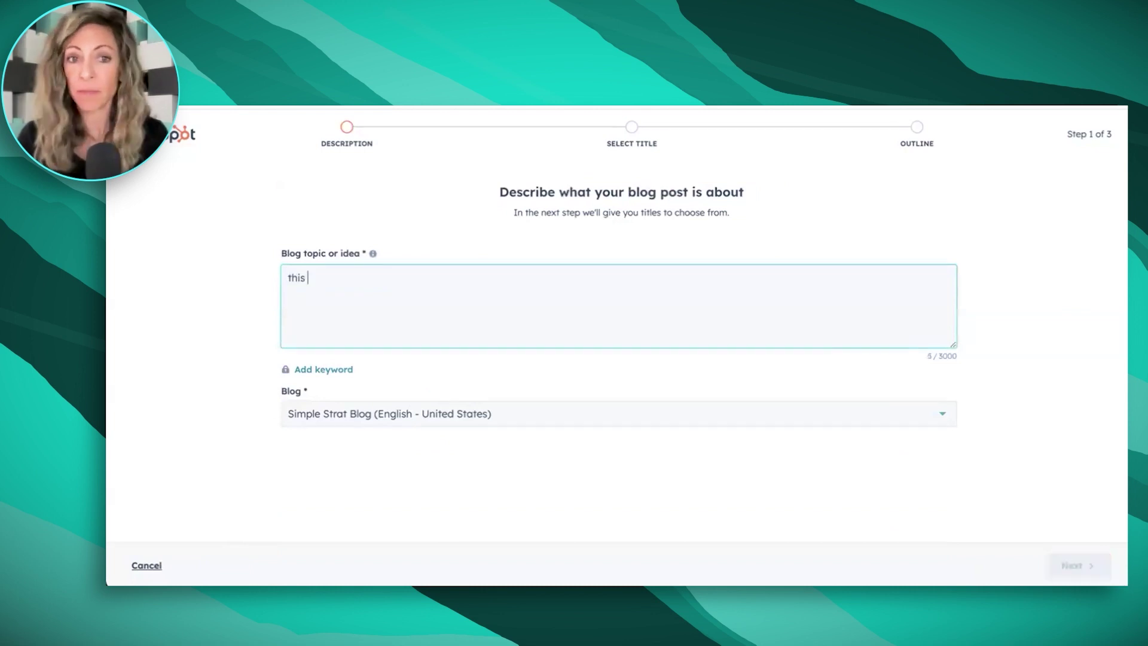
{"action": "type", "text": "article needs to be helpful for a new "}
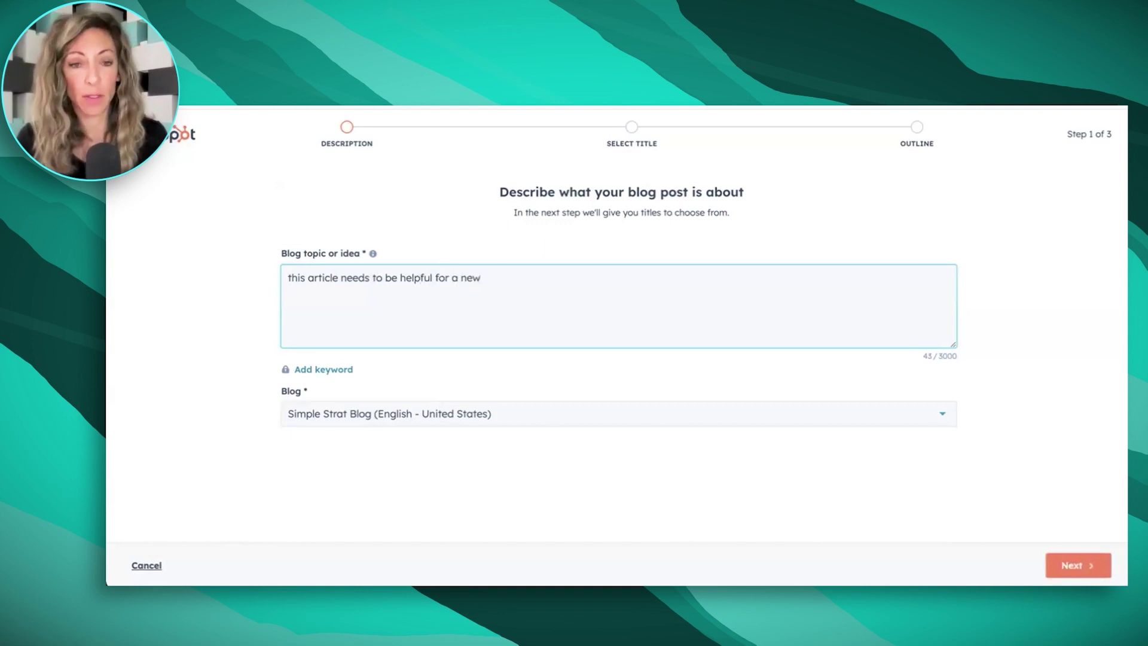
{"action": "type", "text": "sales user to HubSpot"}
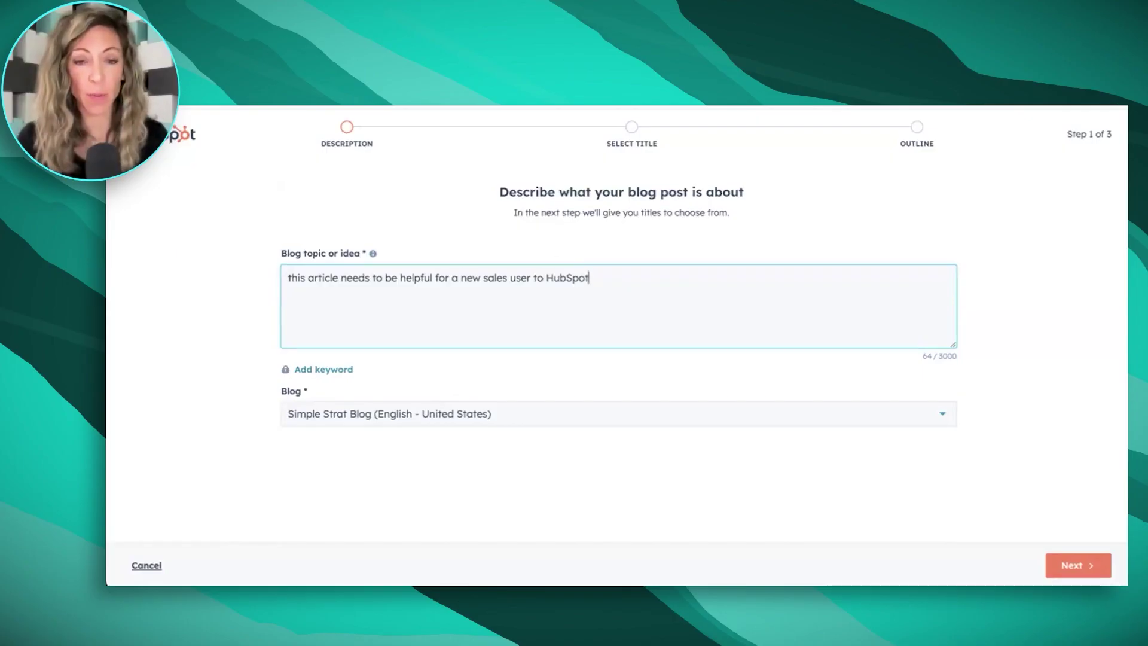
{"action": "type", "text": "what they need to know"}
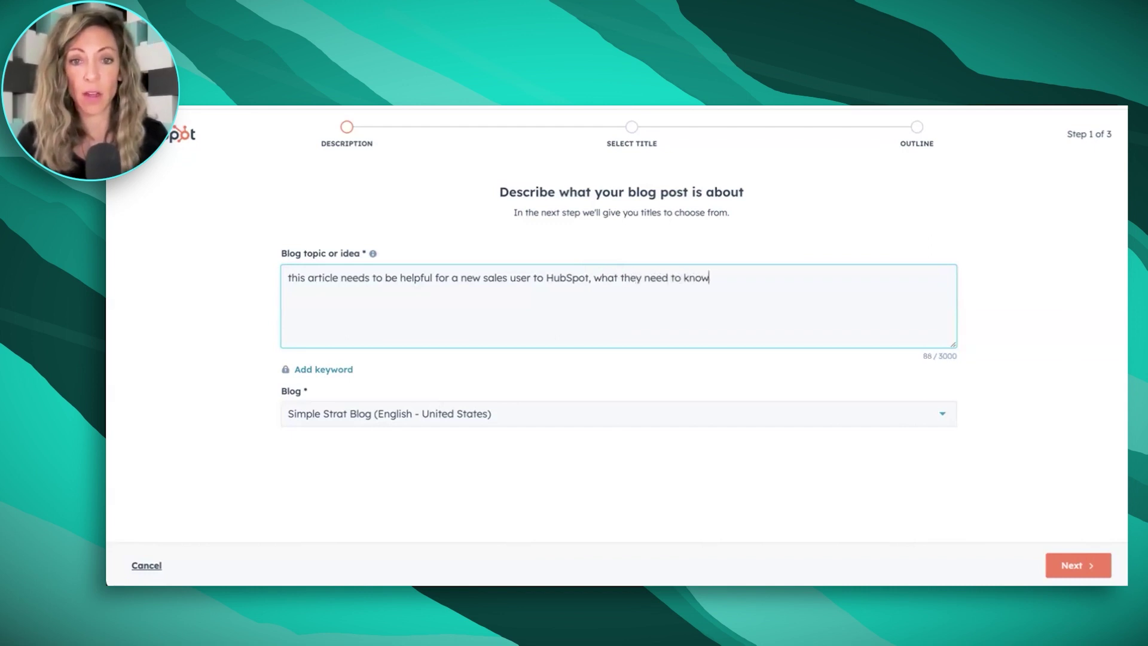
{"action": "type", "text": " and ideas"}
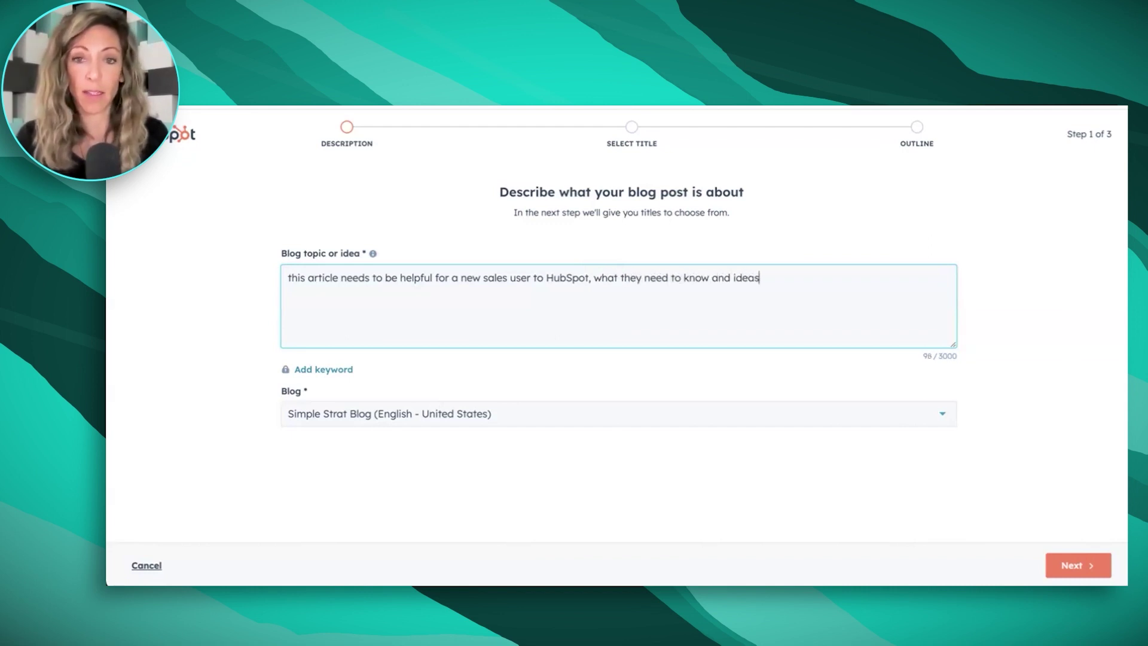
{"action": "type", "text": " for where to start"}
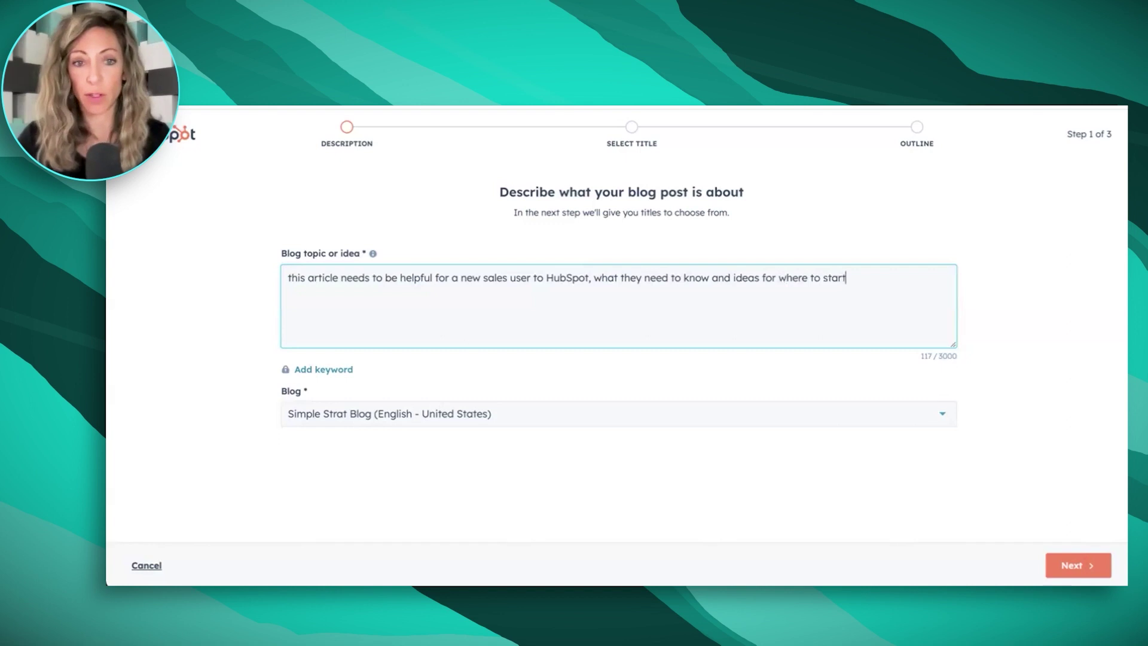
{"action": "left_click", "coordinate": [1073, 565]}
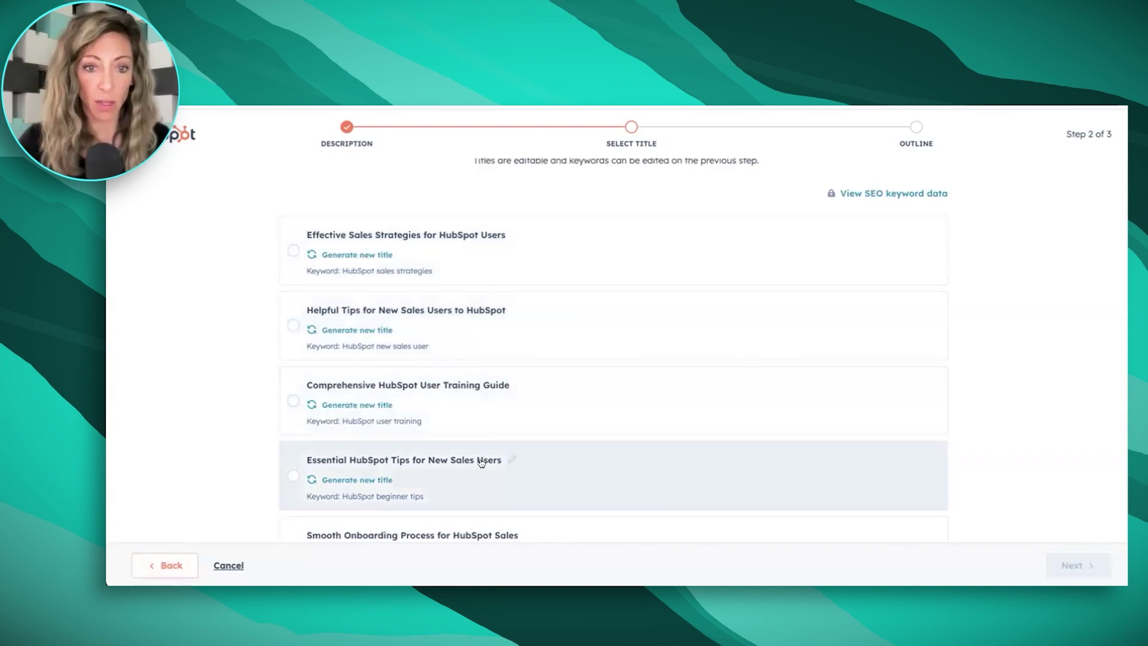
Step: Choose the title 'Helpful Tips for New Sales Users to HubSpot' and generate its outline
{"action": "scroll", "coordinate": [468, 453], "scroll_direction": "down", "scroll_amount": 2}
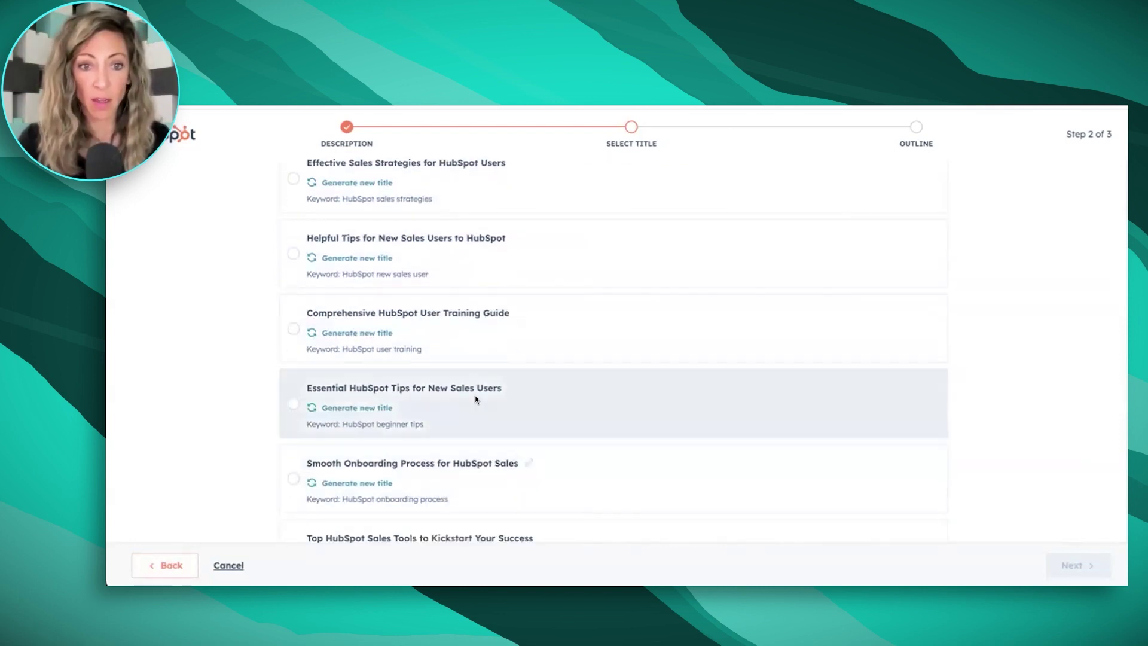
{"action": "scroll", "coordinate": [483, 367], "scroll_direction": "up", "scroll_amount": 1}
{"action": "scroll", "coordinate": [484, 363], "scroll_direction": "up", "scroll_amount": 1}
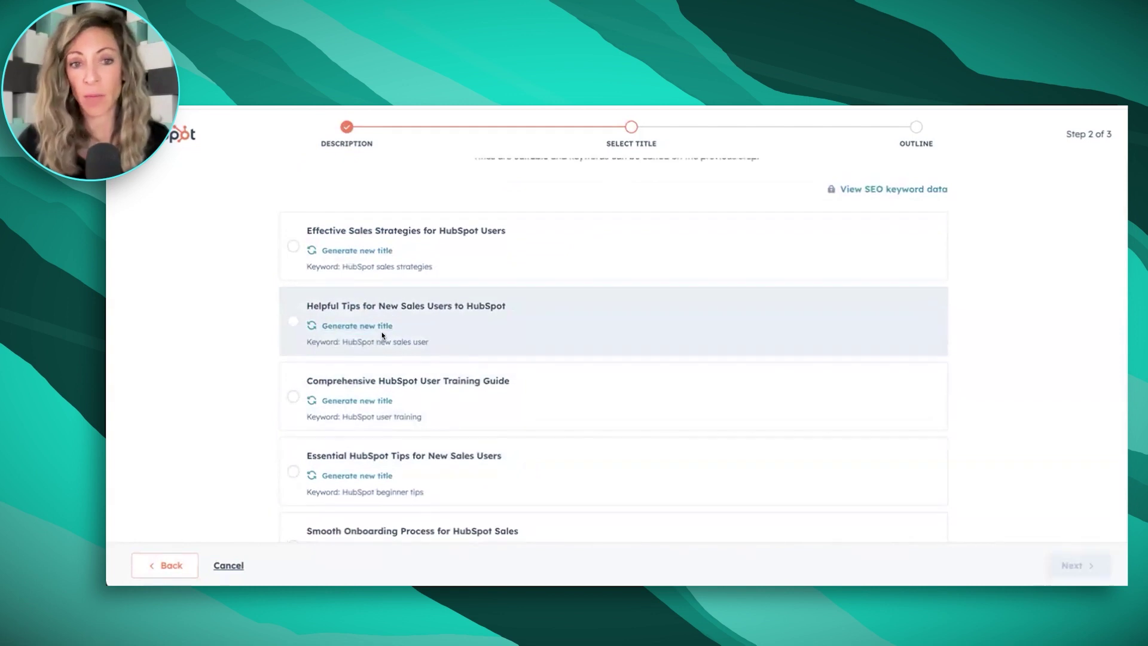
{"action": "left_click", "coordinate": [291, 320]}
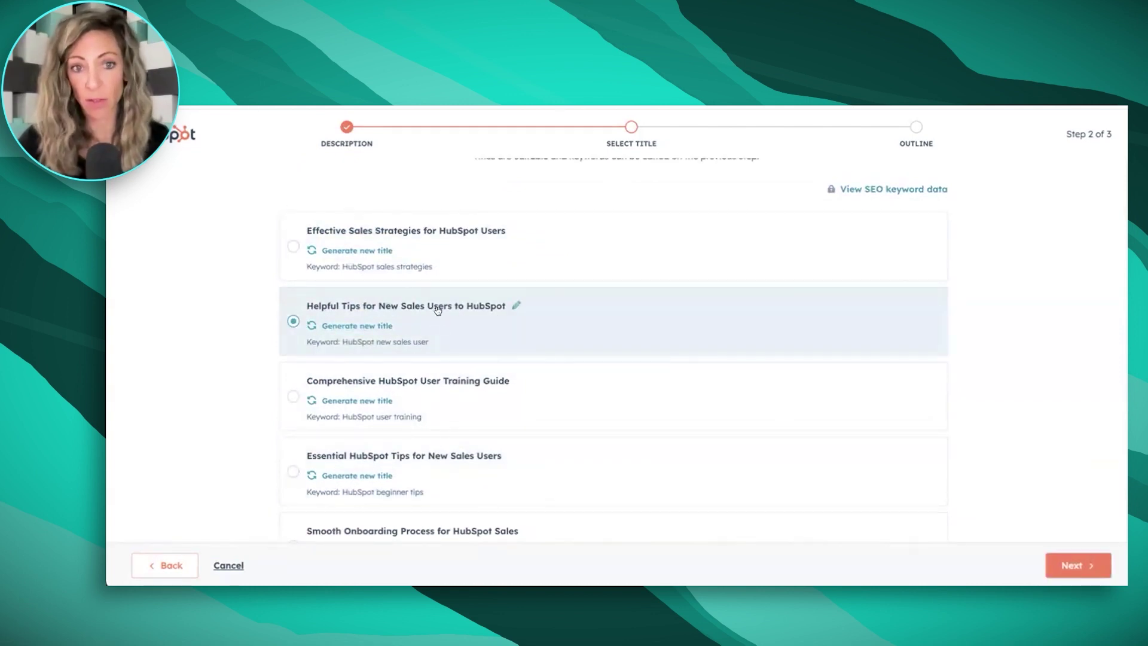
{"action": "left_click", "coordinate": [1084, 576]}
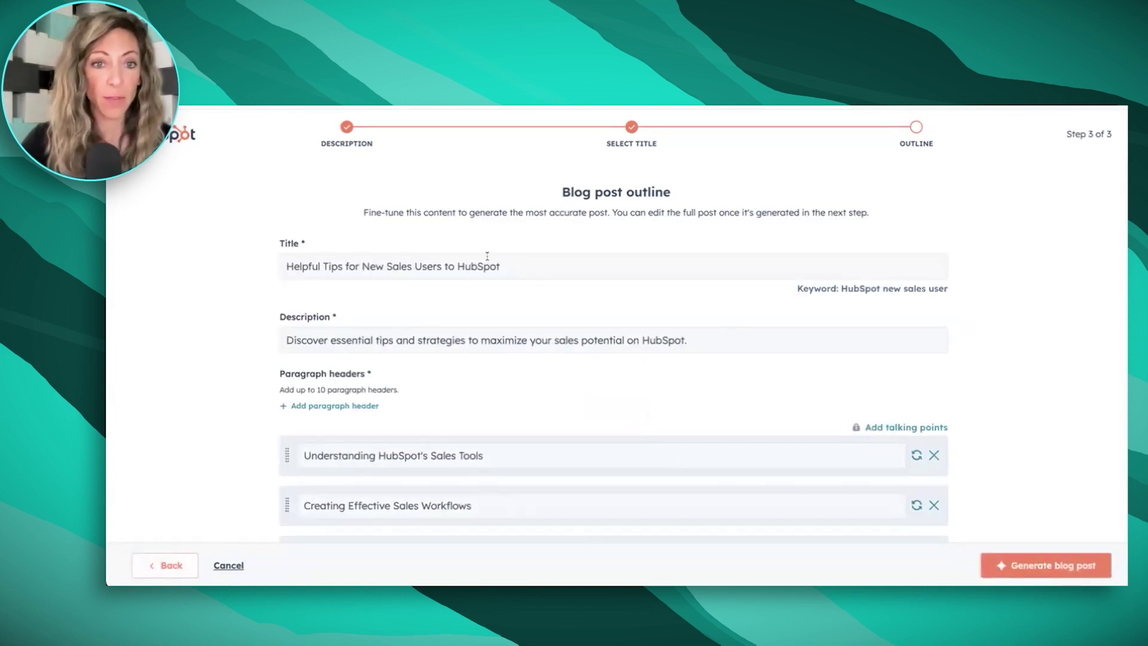
{"action": "scroll", "coordinate": [667, 387], "scroll_direction": "down", "scroll_amount": 2}
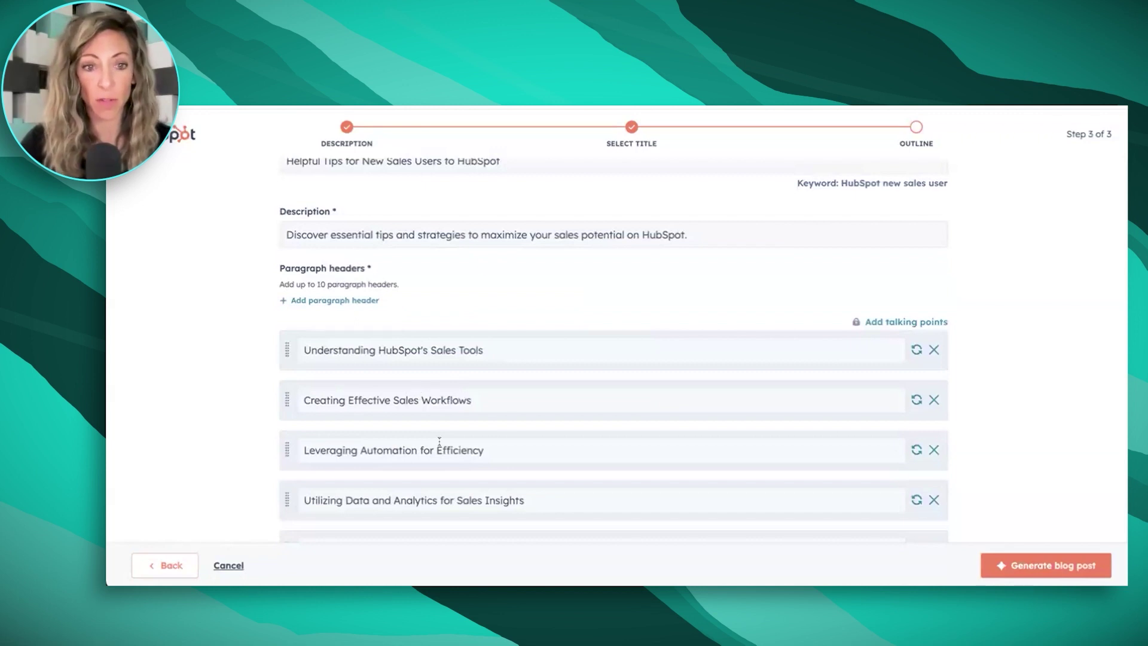
{"action": "scroll", "coordinate": [497, 442], "scroll_direction": "down", "scroll_amount": 1}
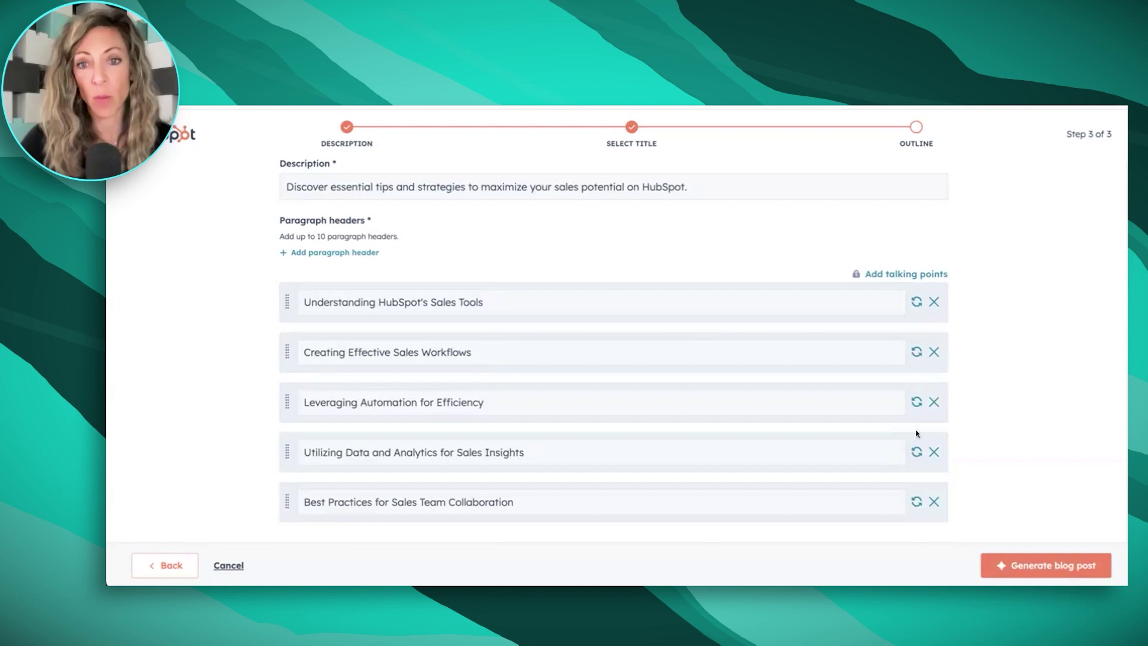
Step: Generate the full post from the outline and scroll through the drafted body text
{"action": "left_click", "coordinate": [1056, 572]}
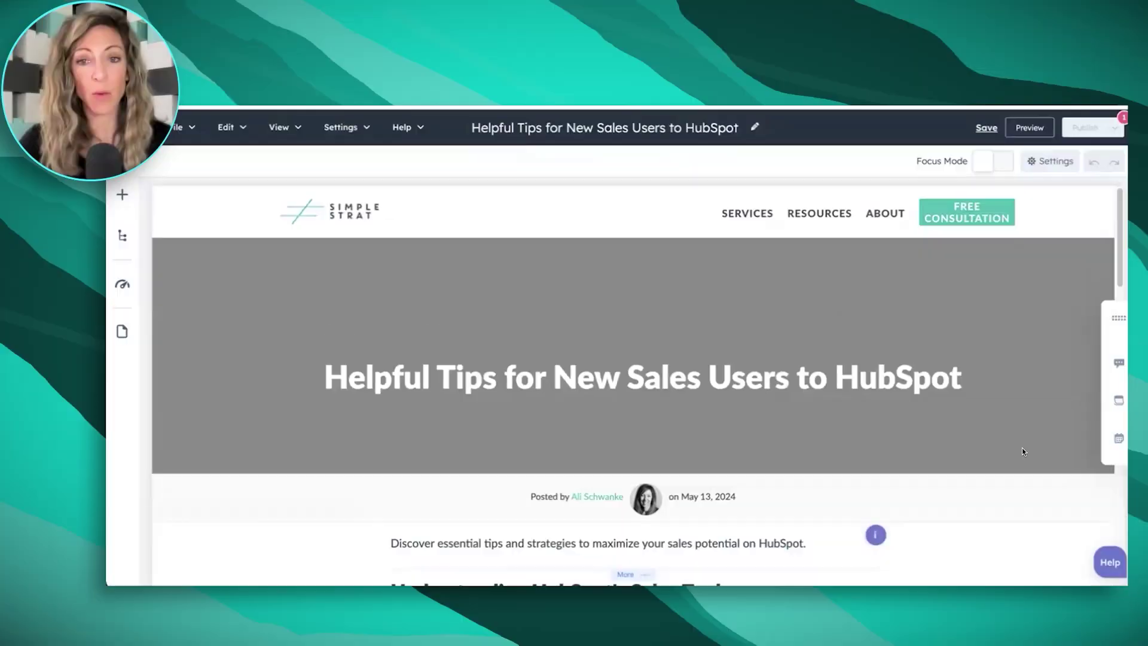
{"action": "scroll", "coordinate": [1020, 485], "scroll_direction": "down", "scroll_amount": 2}
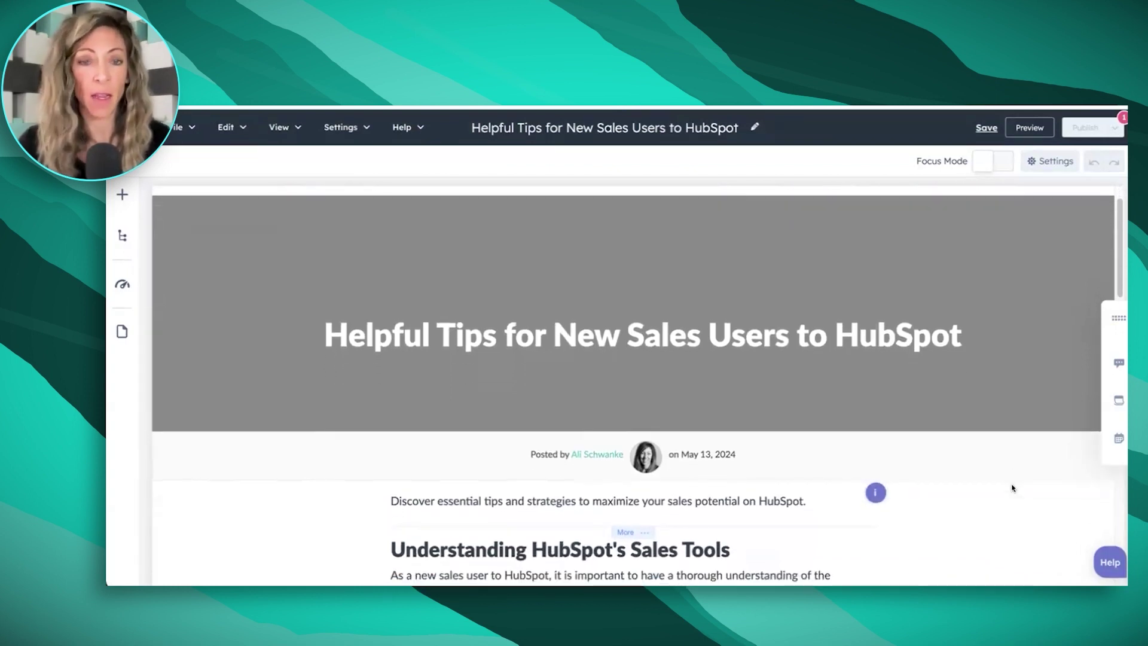
{"action": "scroll", "coordinate": [1016, 487], "scroll_direction": "down", "scroll_amount": 5}
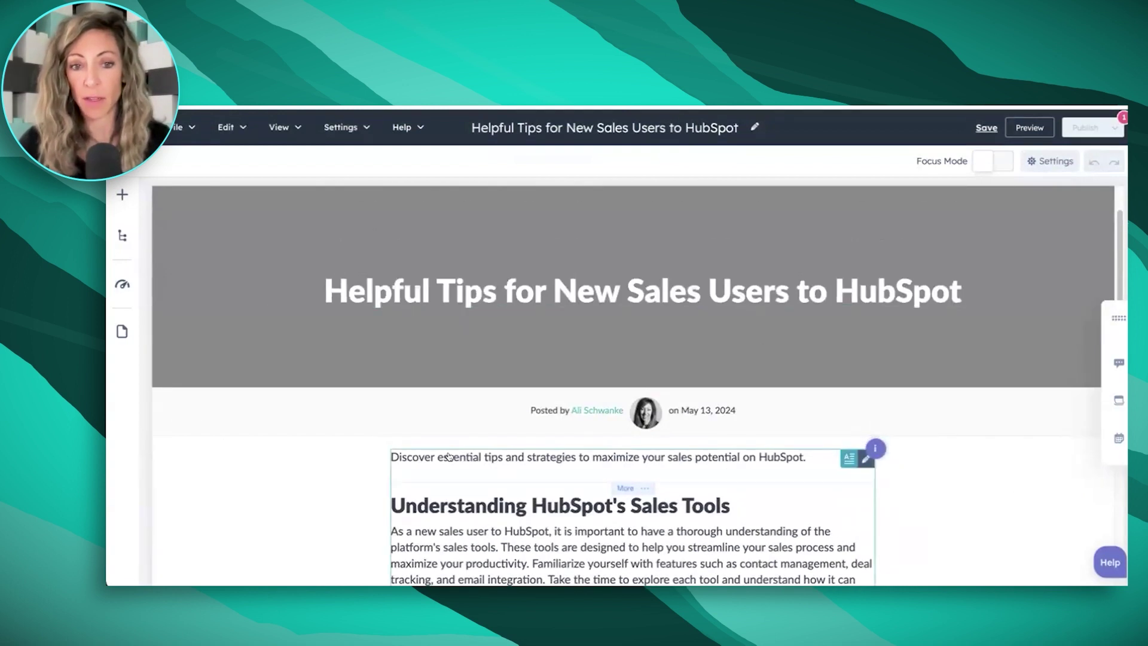
{"action": "scroll", "coordinate": [455, 466], "scroll_direction": "down", "scroll_amount": 15}
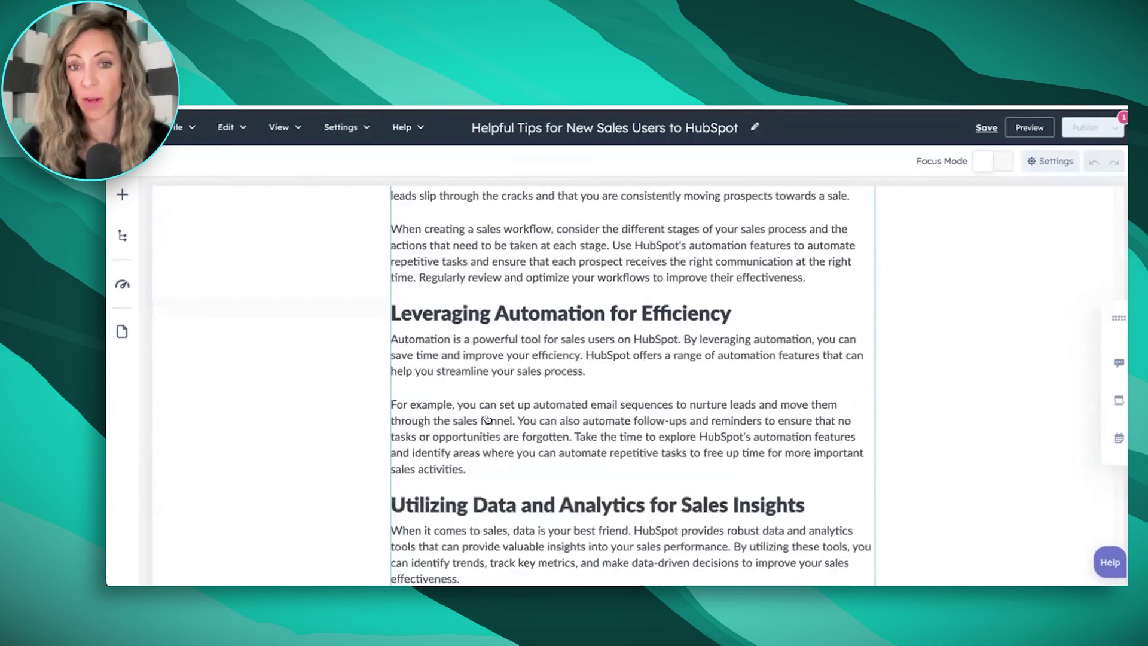
{"action": "scroll", "coordinate": [488, 418], "scroll_direction": "down", "scroll_amount": 2}
{"action": "scroll", "coordinate": [514, 375], "scroll_direction": "up", "scroll_amount": 9}
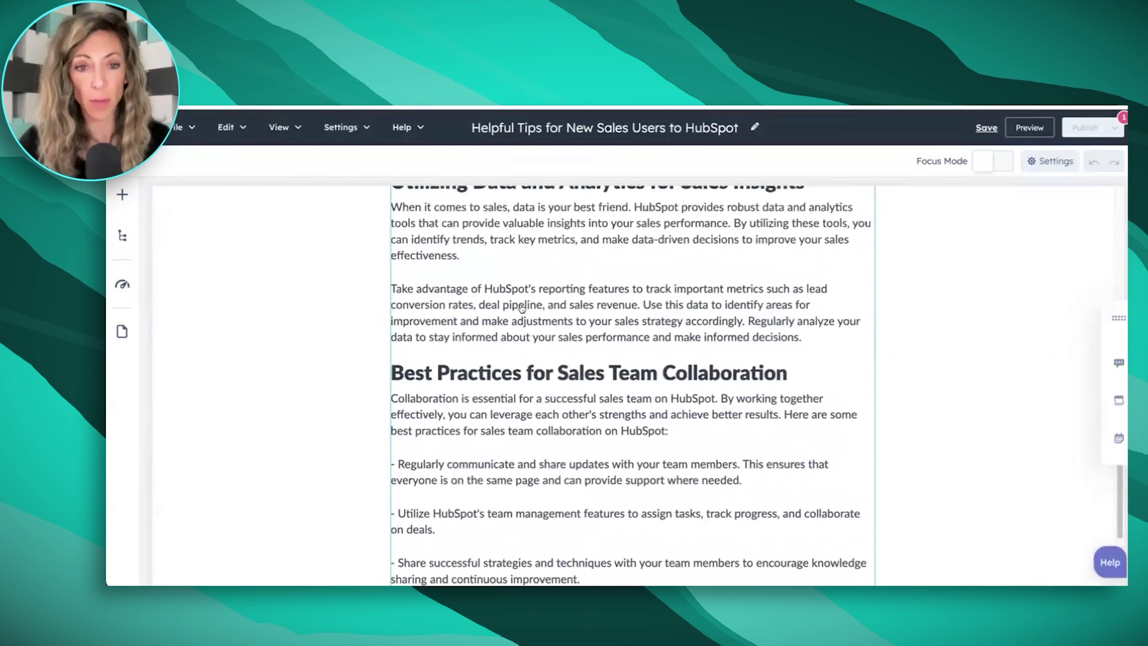
{"action": "scroll", "coordinate": [522, 306], "scroll_direction": "up", "scroll_amount": 12}
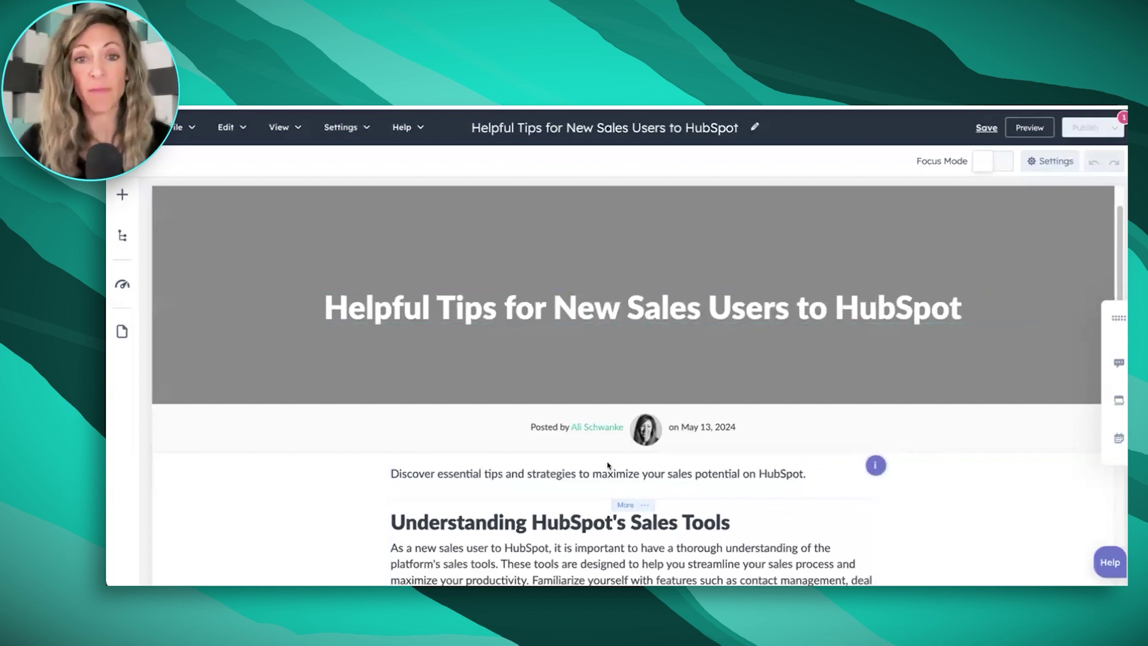
{"action": "left_click", "coordinate": [589, 473]}
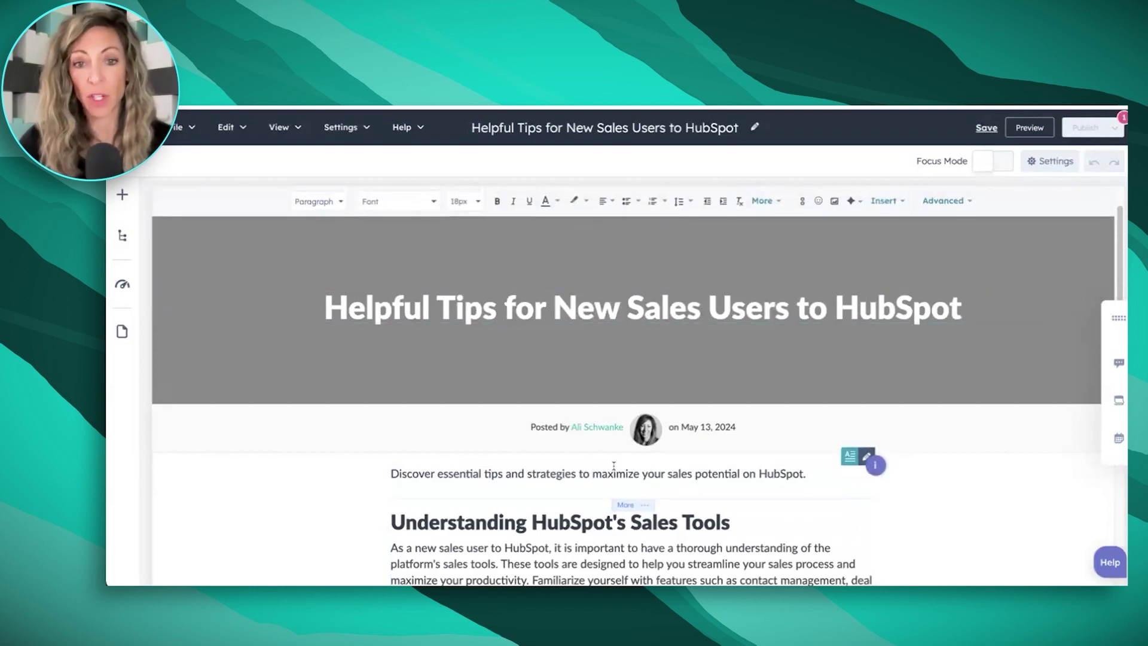
{"action": "scroll", "coordinate": [619, 465], "scroll_direction": "down", "scroll_amount": 2}
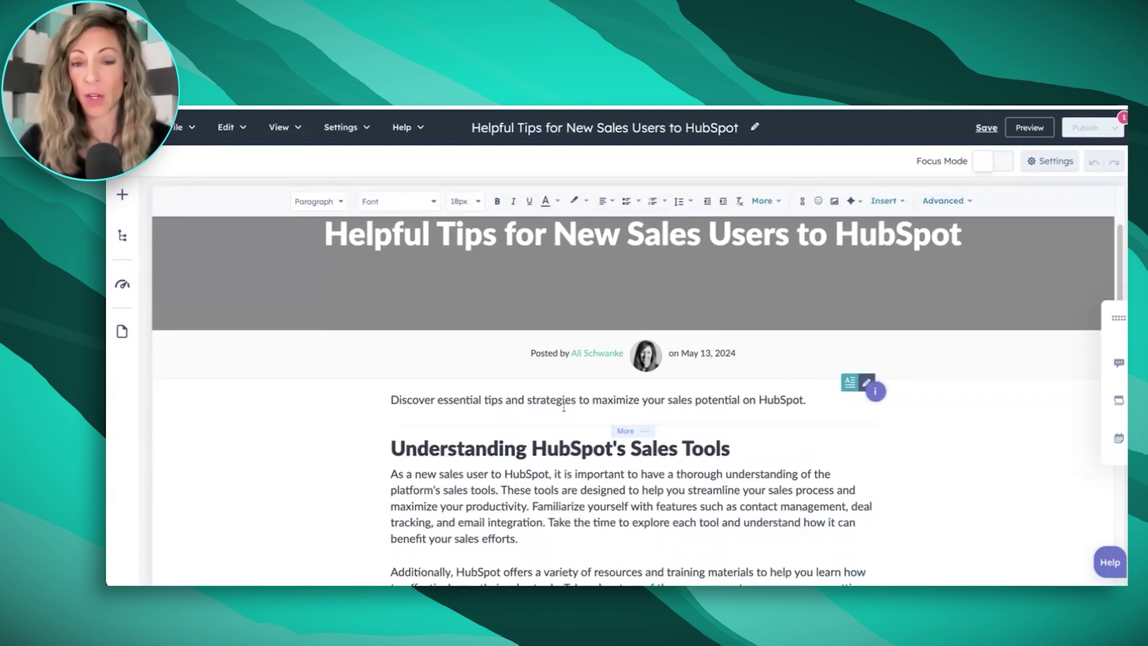
{"action": "left_click", "coordinate": [588, 401]}
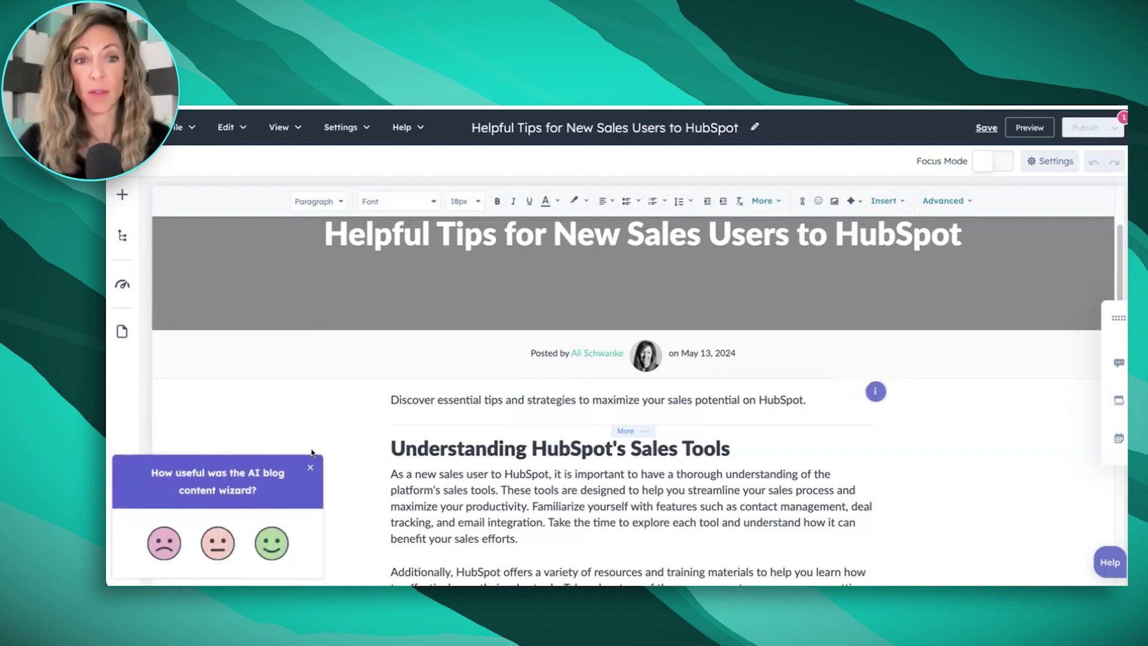
{"action": "left_click", "coordinate": [308, 468]}
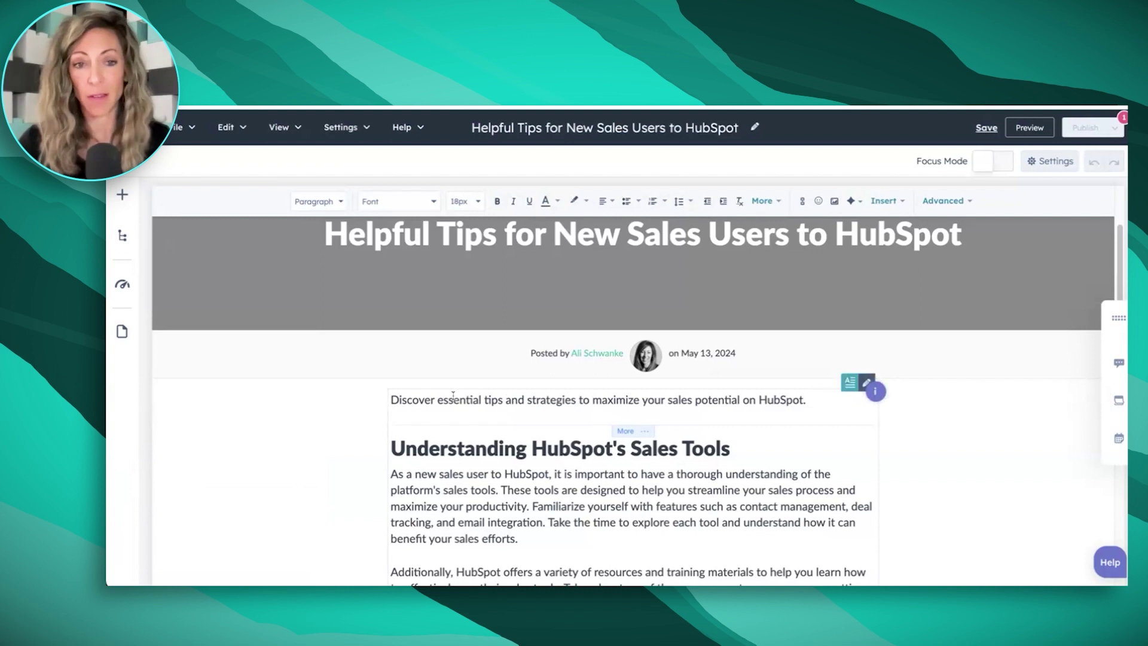
{"action": "scroll", "coordinate": [579, 277], "scroll_direction": "up", "scroll_amount": 1}
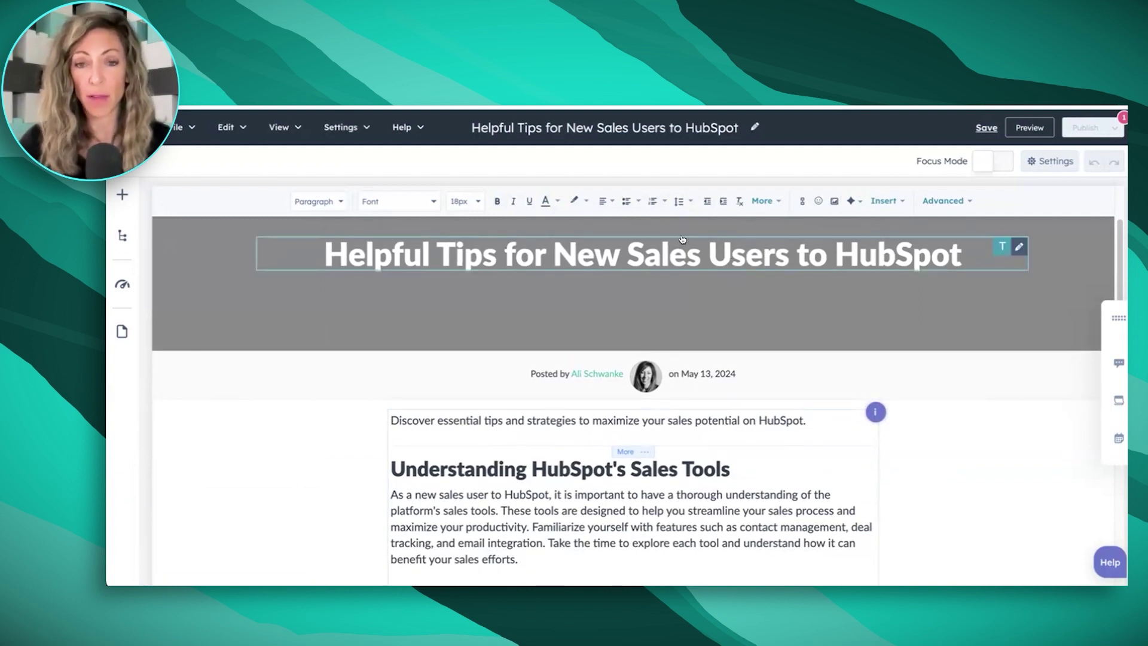
Step: Change the headline's 'New Sales Users to HubSpot' to 'HubSpot Newbies Who Work in Sales'
{"action": "double_click", "coordinate": [704, 253]}
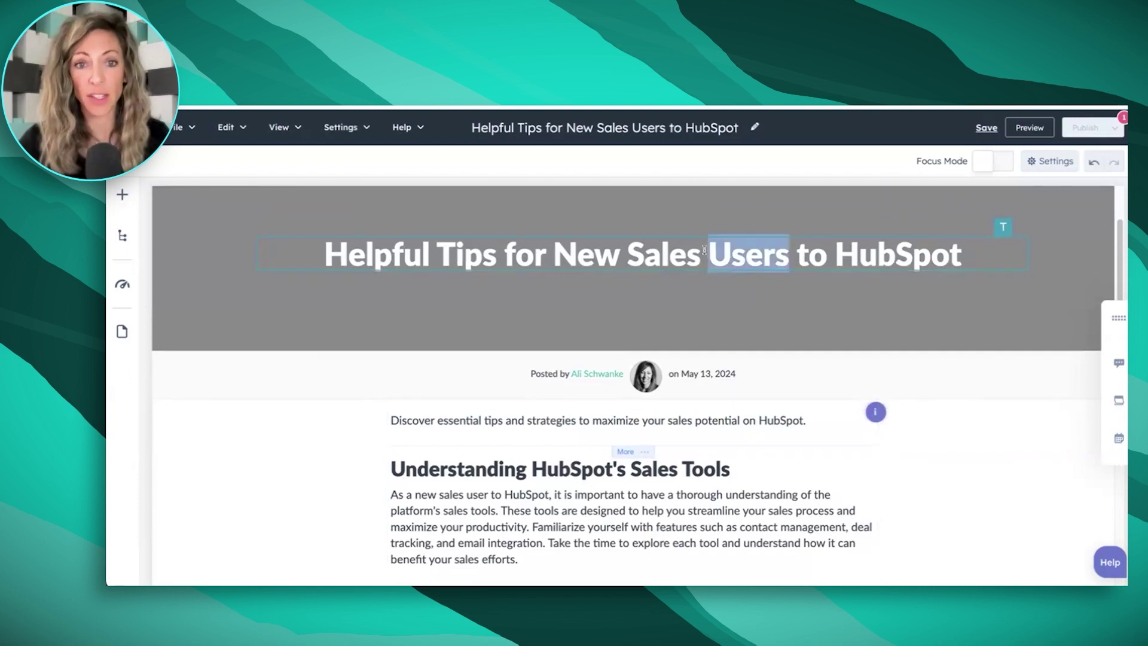
{"action": "left_click", "coordinate": [631, 251]}
{"action": "left_click_drag", "start_coordinate": [556, 251], "coordinate": [905, 293]}
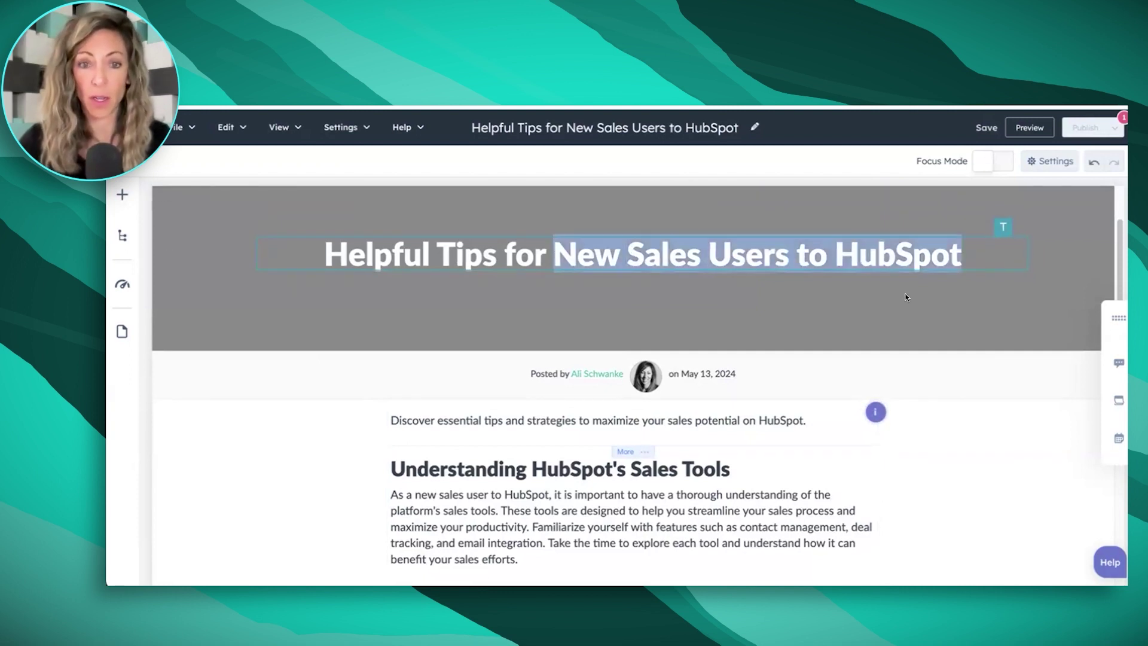
{"action": "type", "text": "HubSpot Newbies w"}
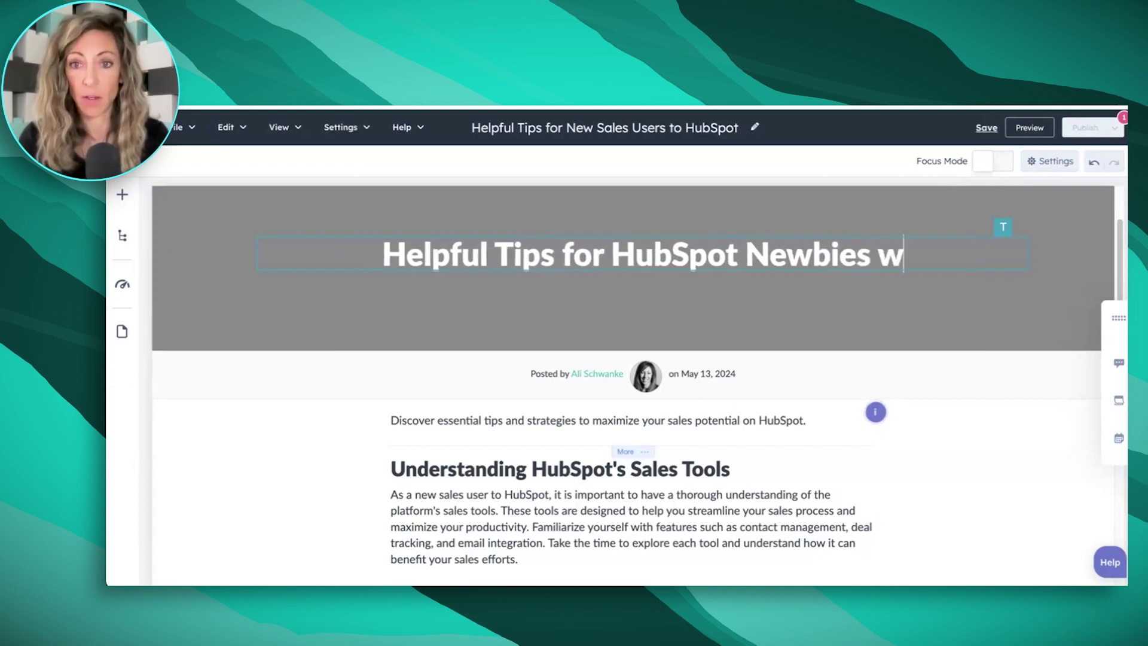
{"action": "key", "text": "BackSpace"}
{"action": "type", "text": "Who Work in Sales"}
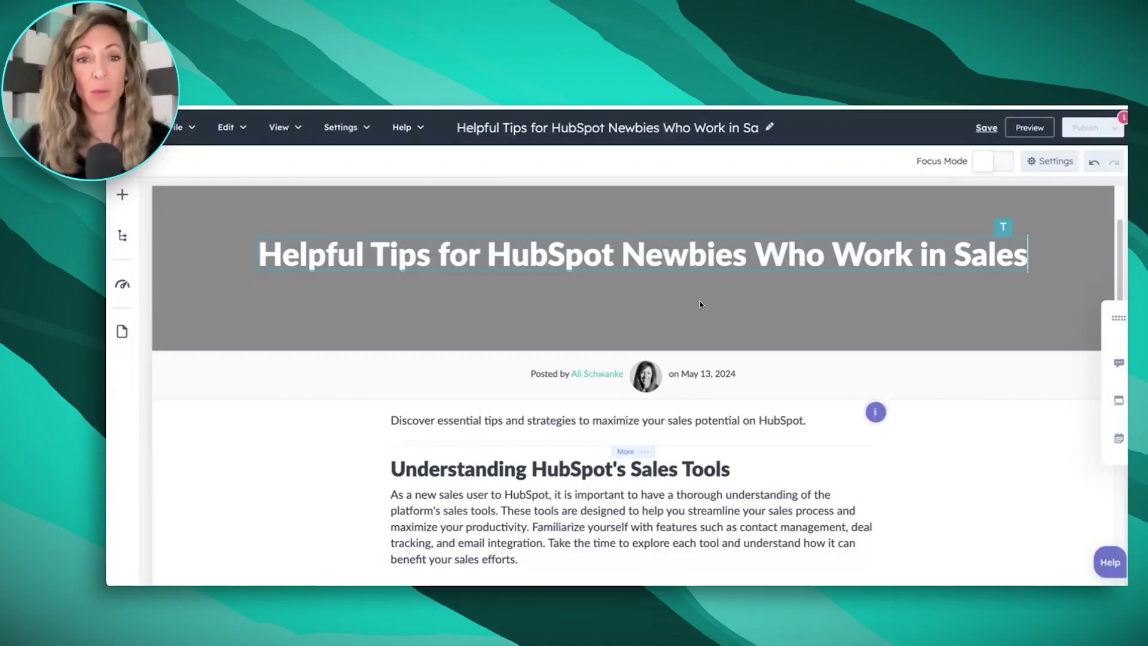
{"action": "left_click", "coordinate": [421, 417]}
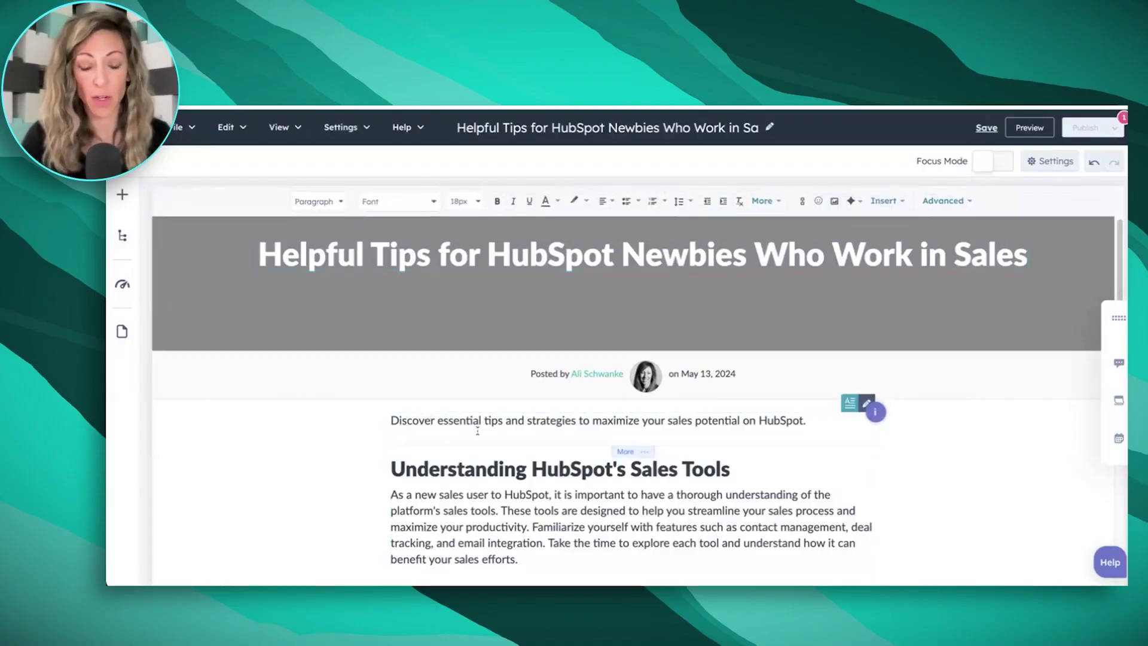
Step: Add an intro sentence: new quota-carrying users struggle to learn the tool while managing prospects and deals
{"action": "type", "text": "If you're new to HubS"}
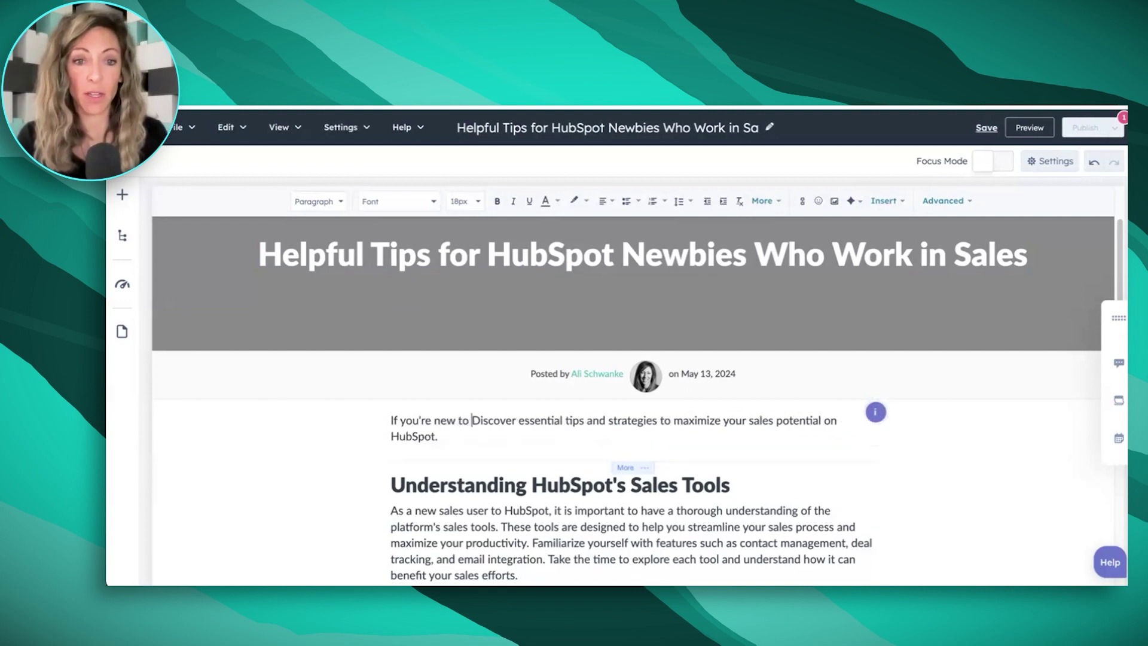
{"action": "type", "text": "pot and you're responsible"}
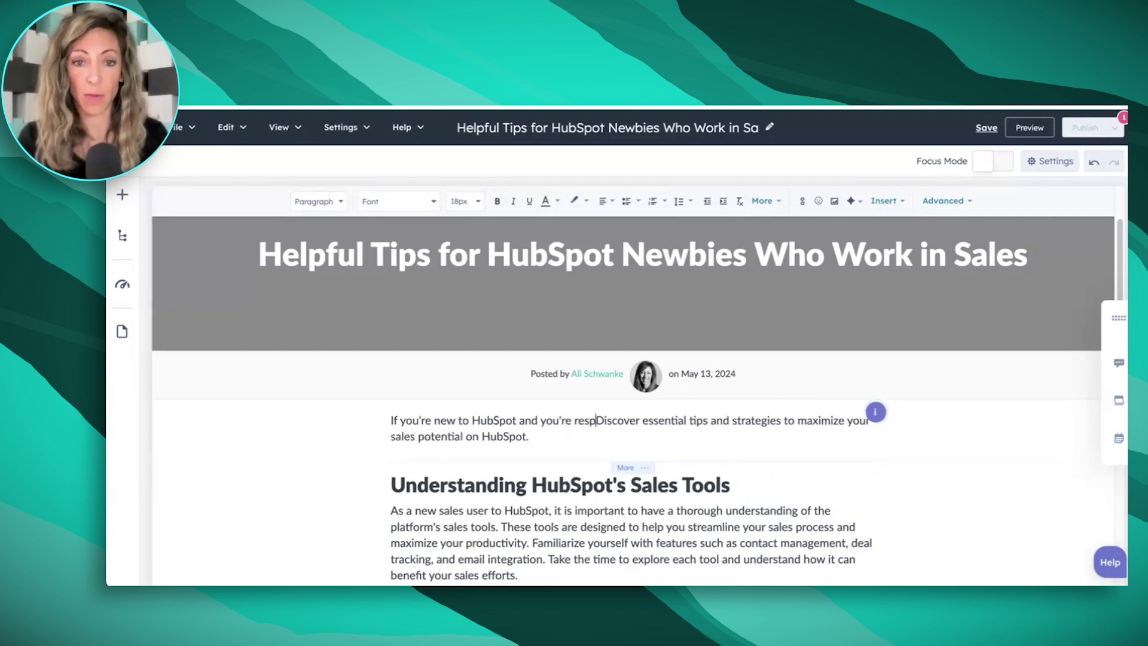
{"action": "type", "text": " for quota, "}
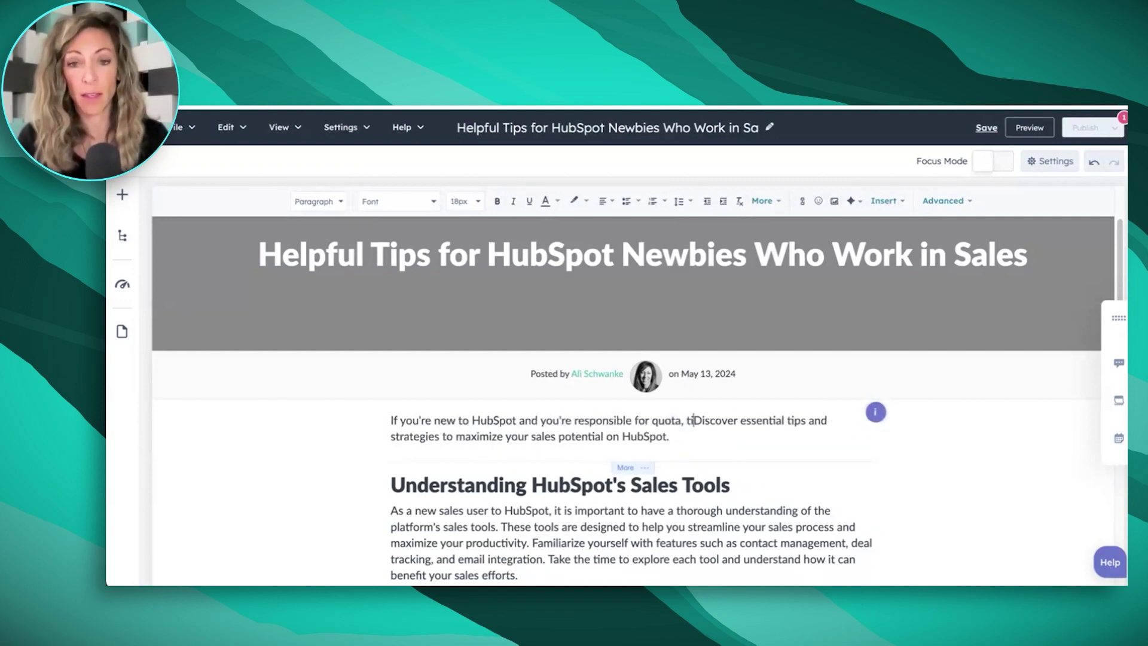
{"action": "type", "text": "it can be hard to find "}
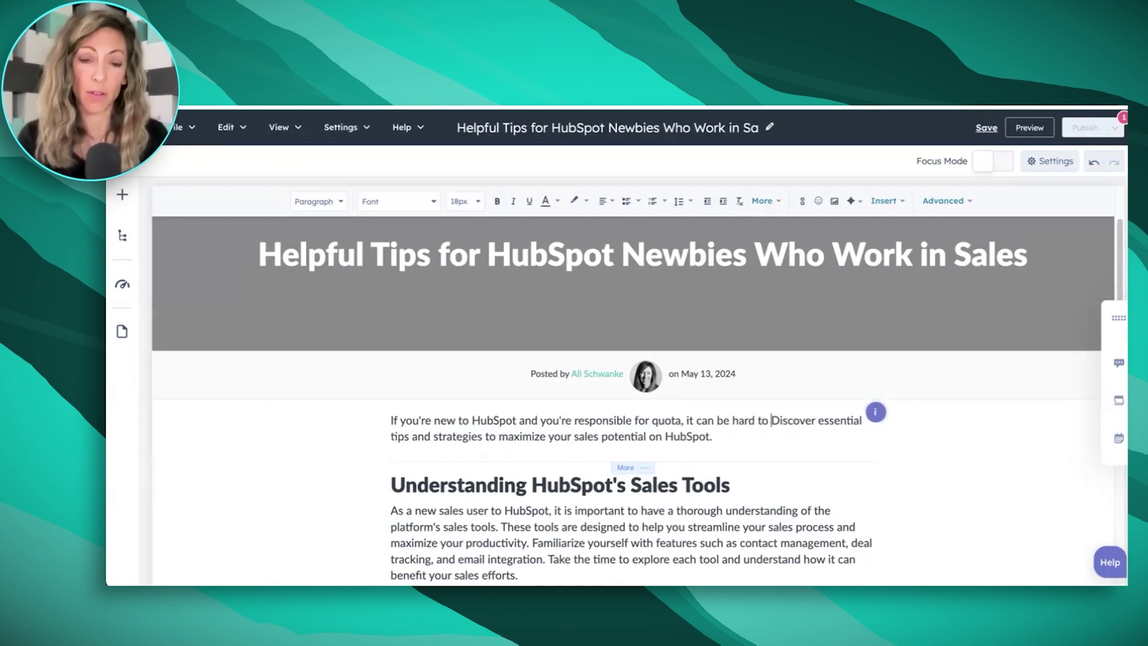
{"action": "type", "text": "the time to learn the tool "}
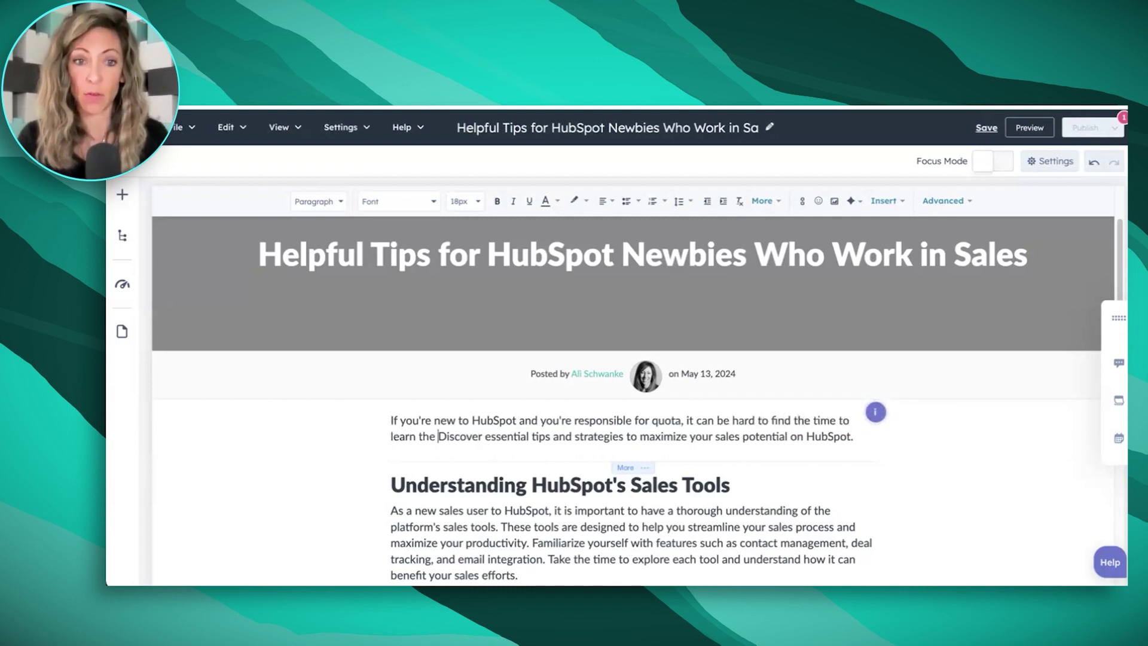
{"action": "type", "text": "and stay "}
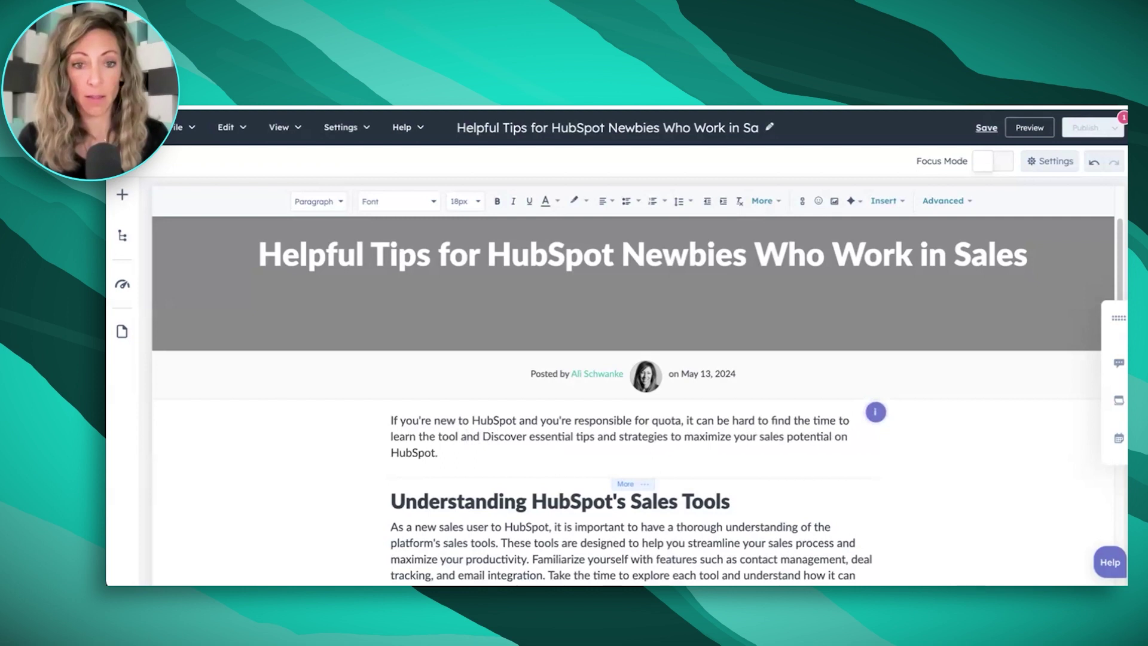
{"action": "type", "text": "on top of your prospec"}
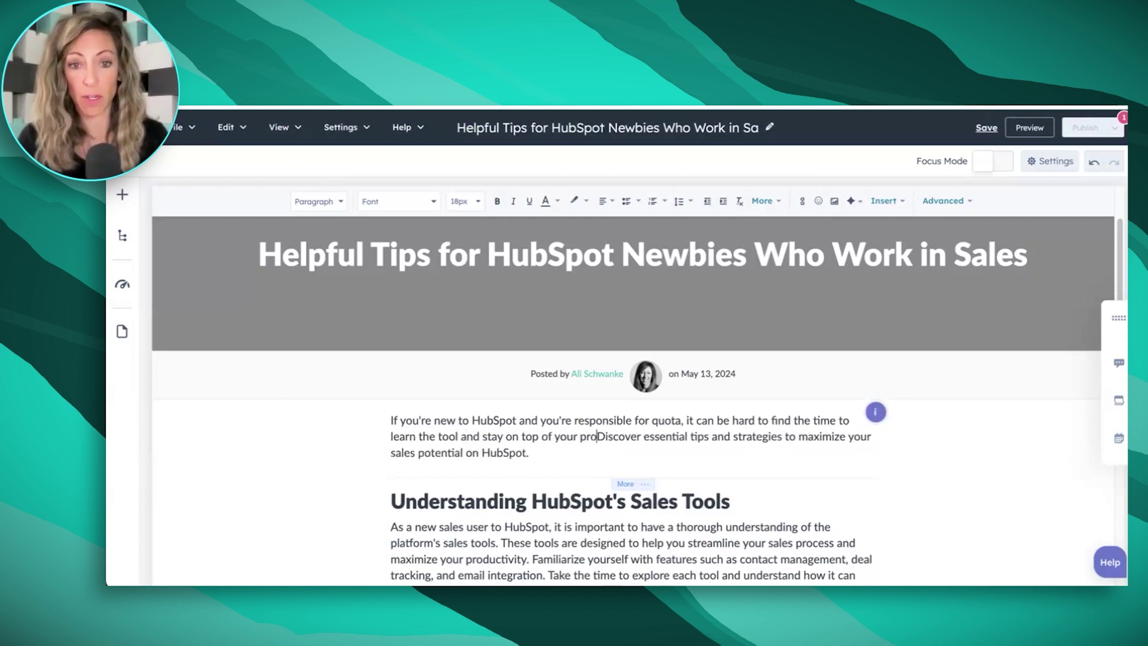
{"action": "type", "text": "ts and deals at"}
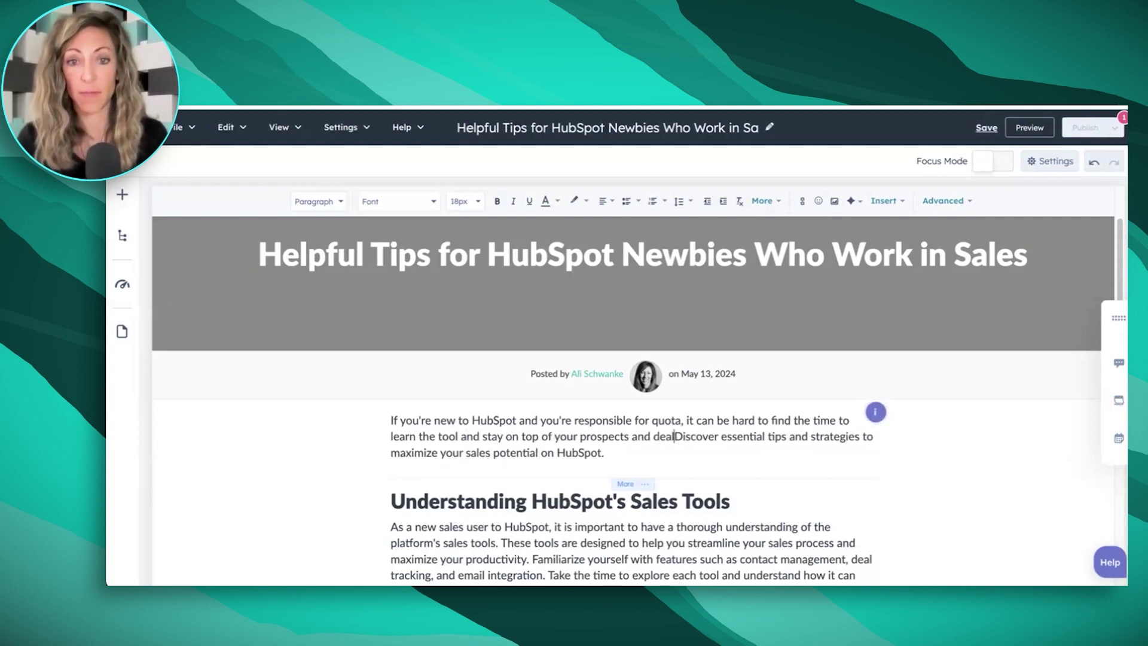
{"action": "type", "text": " the same time"}
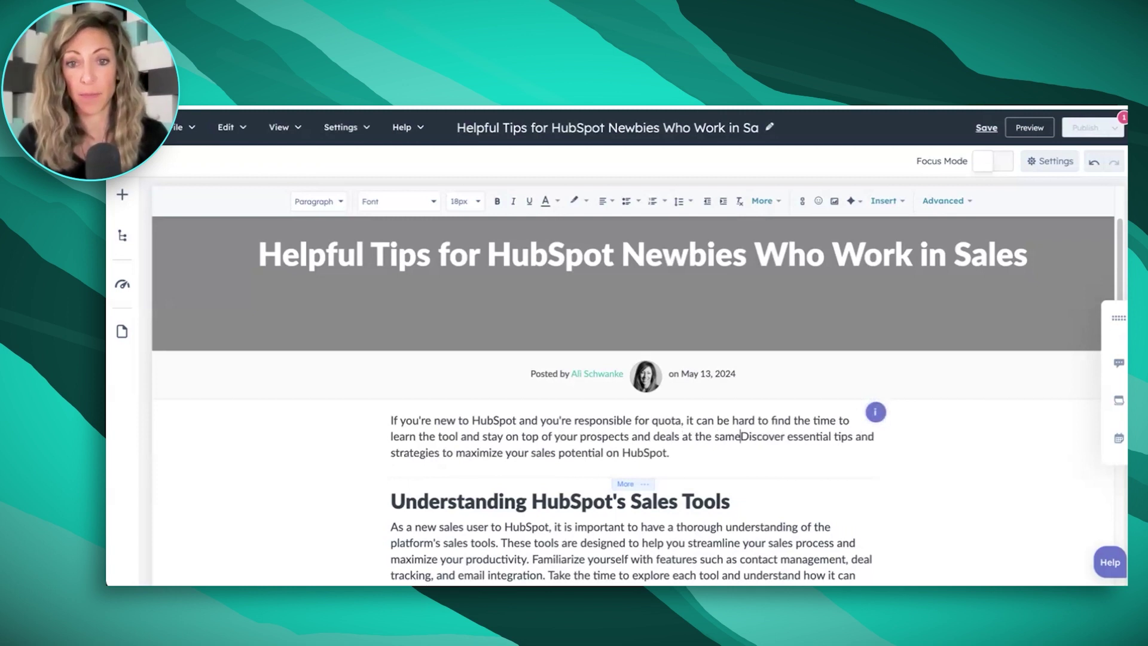
{"action": "type", "text": "."}
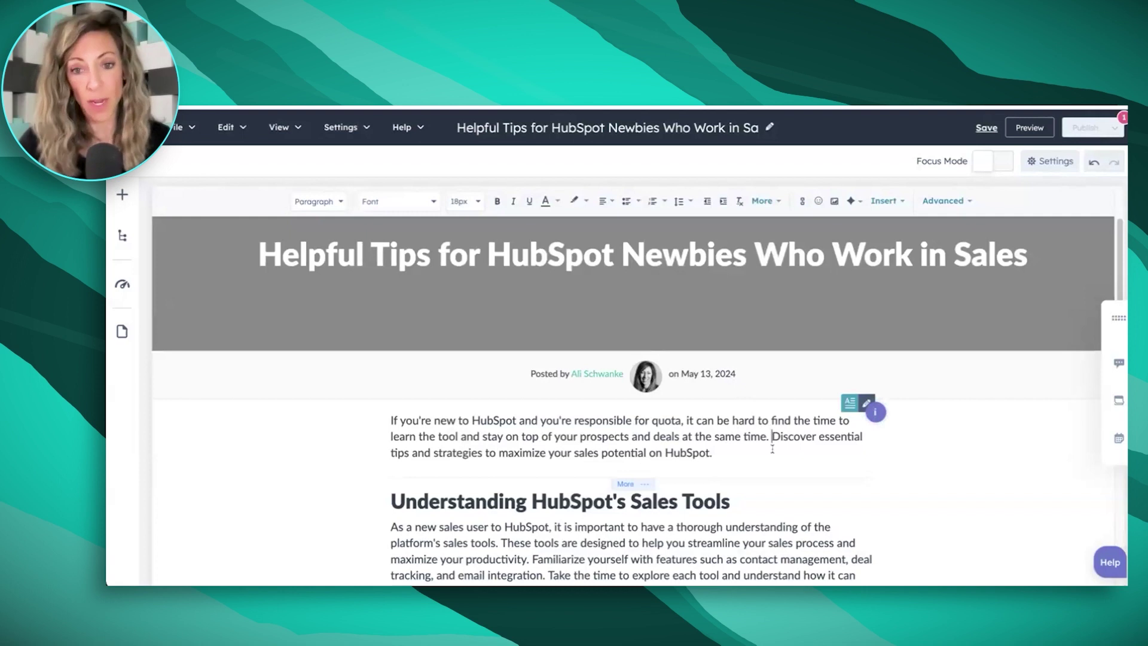
{"action": "left_click_drag", "start_coordinate": [767, 436], "coordinate": [384, 411]}
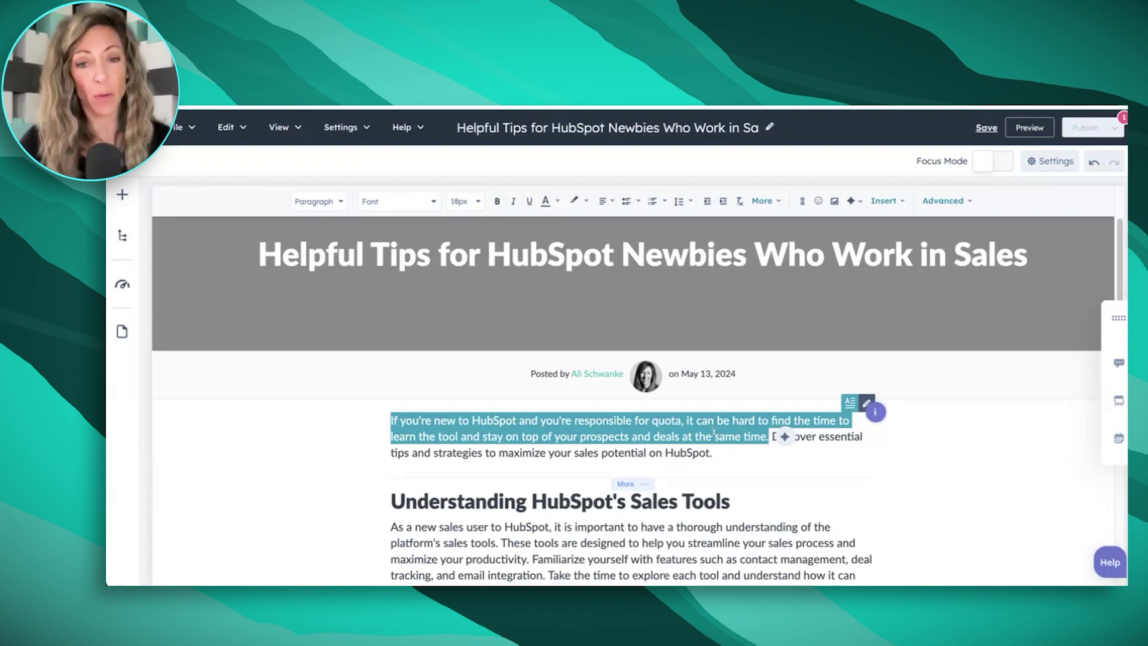
Step: Select the entire intro paragraph in the post editor for copying
{"action": "left_click", "coordinate": [714, 433]}
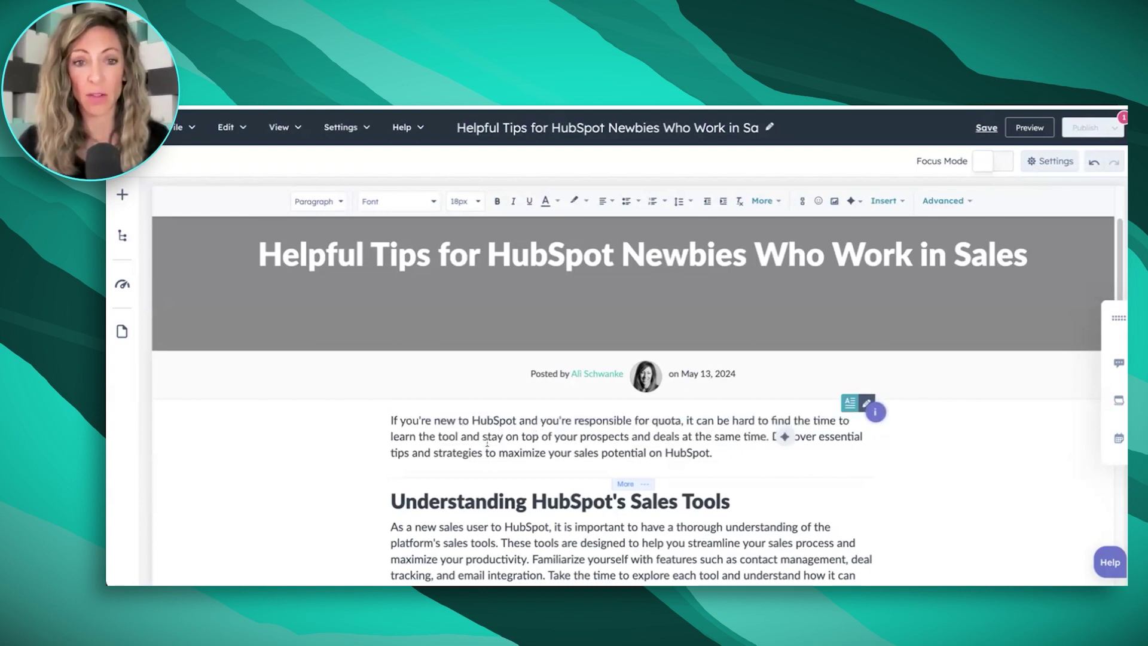
{"action": "scroll", "coordinate": [473, 457], "scroll_direction": "down", "scroll_amount": 1}
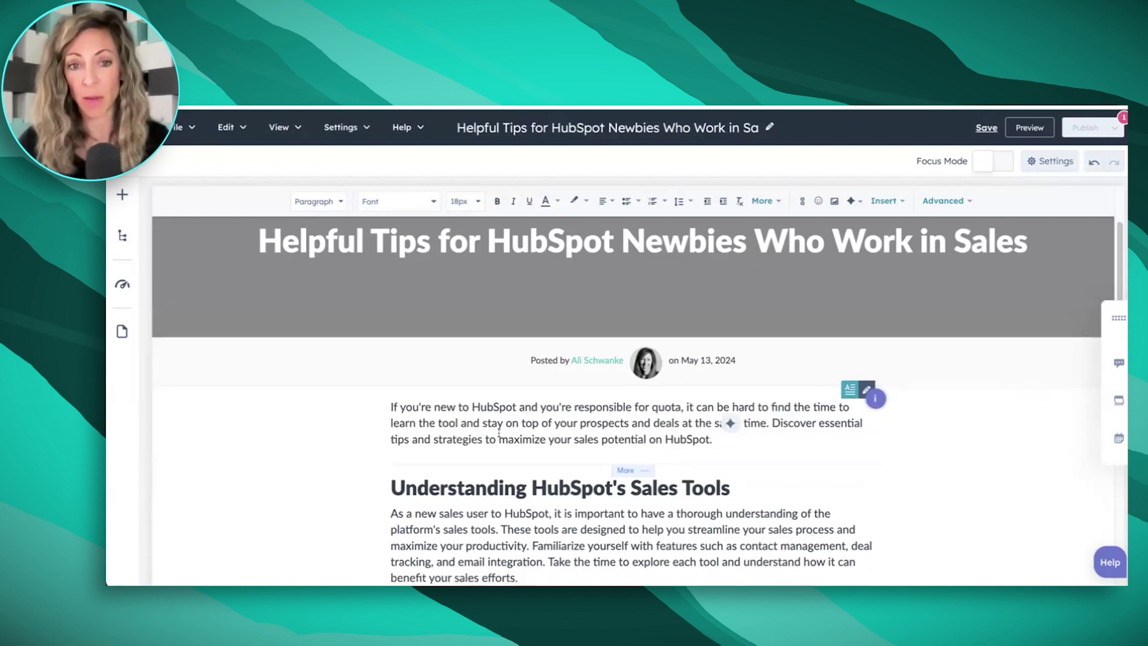
{"action": "triple_click", "coordinate": [745, 430]}
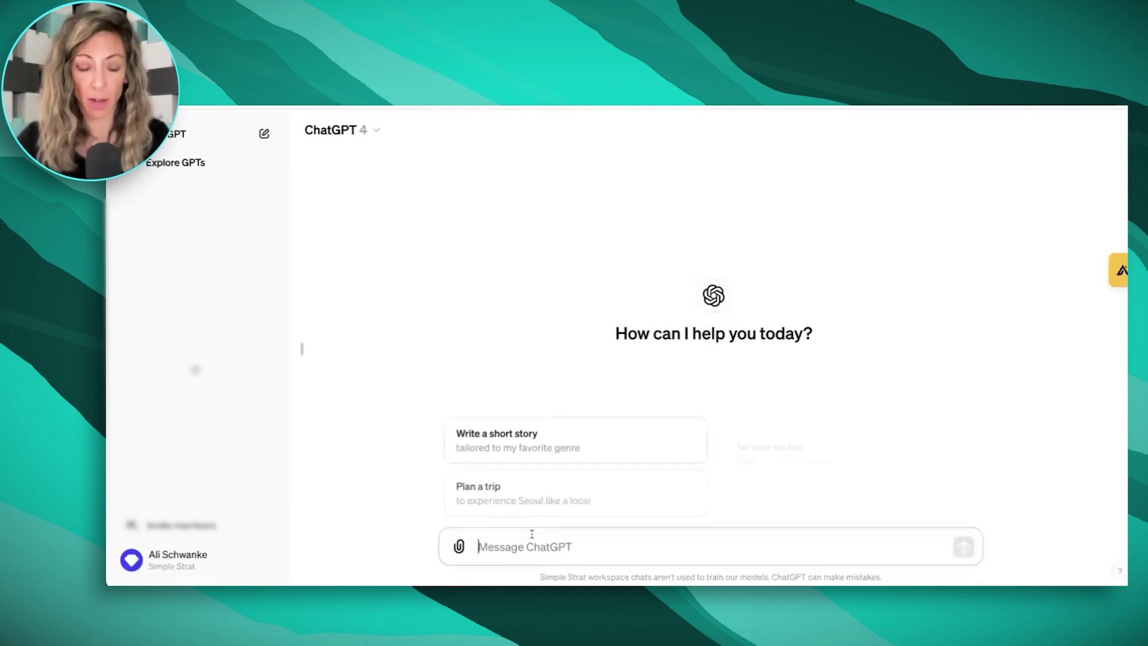
Step: Ask ChatGPT to expand the pasted intro for new HubSpot sales users with a curiosity loop
{"action": "type", "text": "wr"}
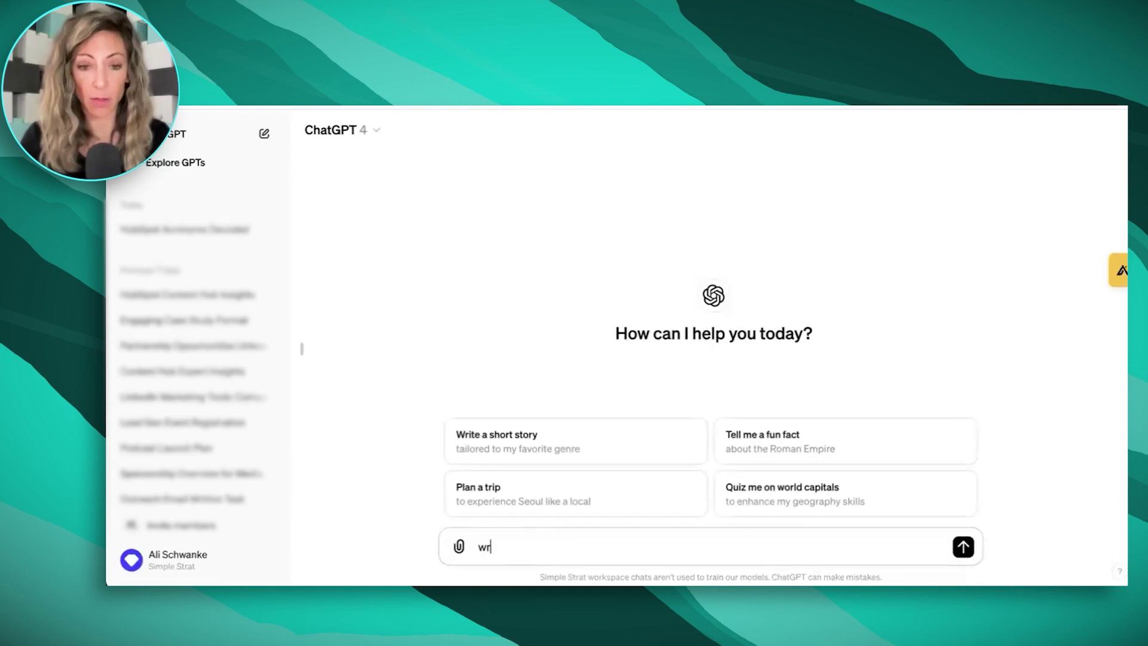
{"action": "type", "text": "iting an article for hubspot saleds users"}
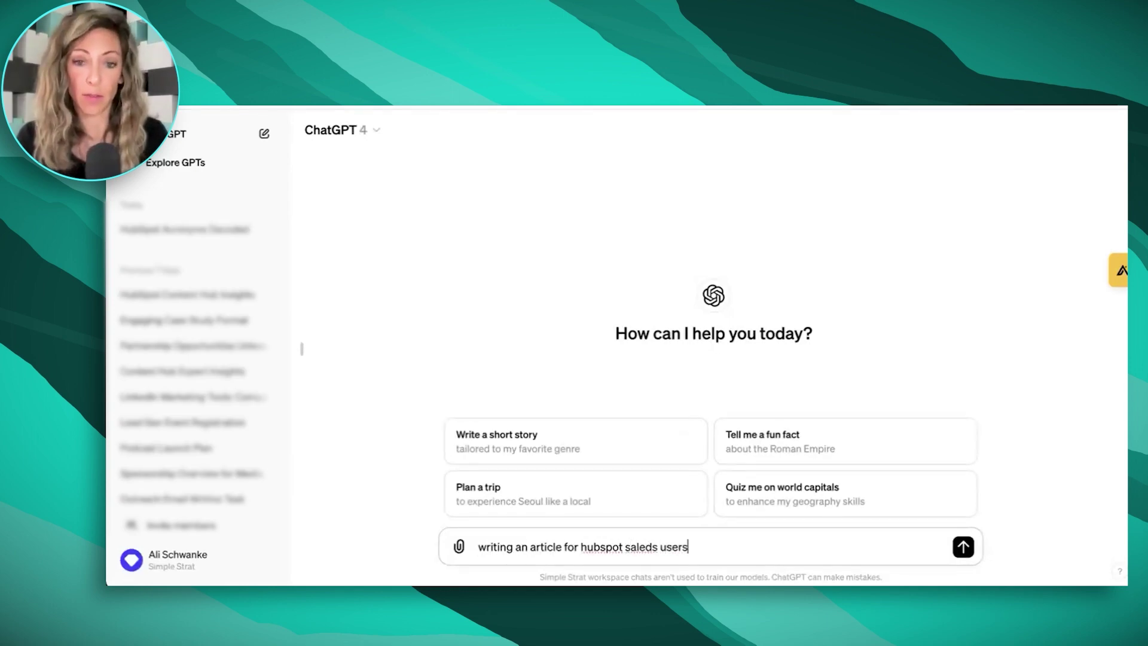
{"action": "key", "text": "BackSpace"}
{"action": "key", "text": "BackSpace"}
{"action": "key", "text": "BackSpace"}
{"action": "key", "text": "BackSpace"}
{"action": "key", "text": "BackSpace"}
{"action": "key", "text": "BackSpace"}
{"action": "key", "text": "BackSpace"}
{"action": "key", "text": "BackSpace"}
{"action": "type", "text": "s users who a"}
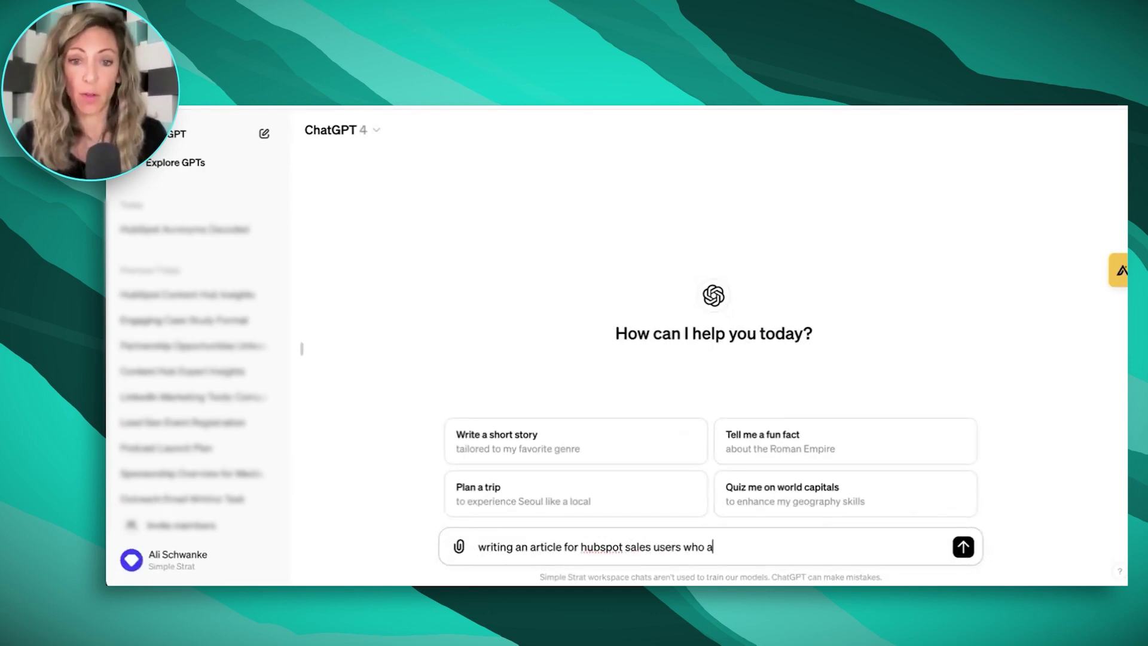
{"action": "type", "text": "re new to the platfor"}
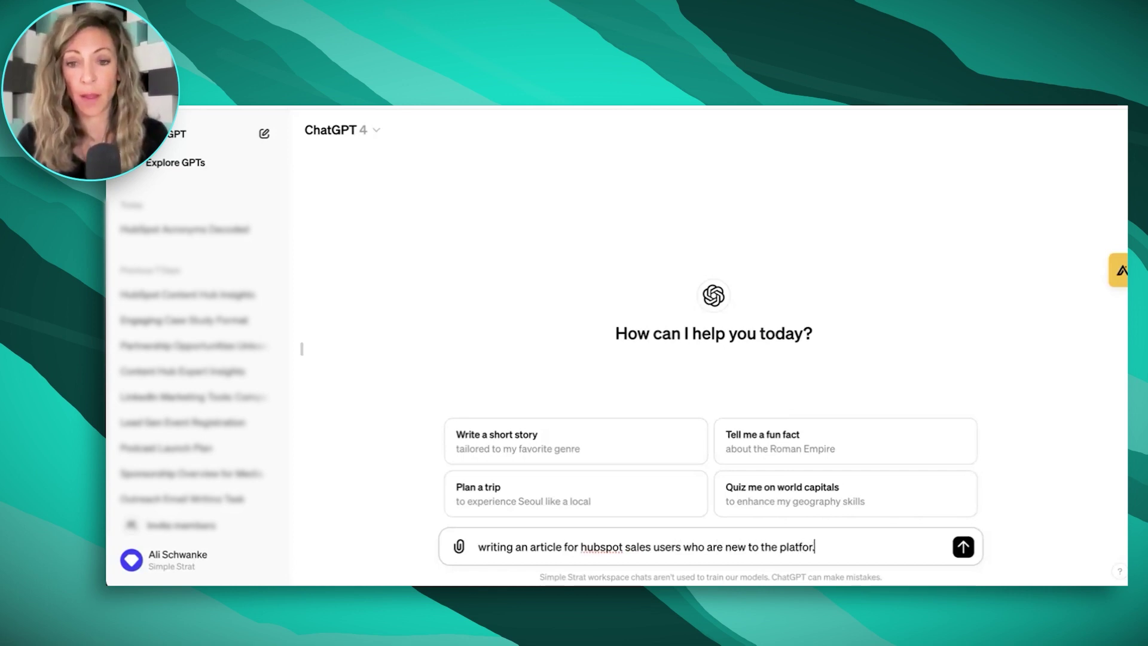
{"action": "type", "text": "m. Here's the b"}
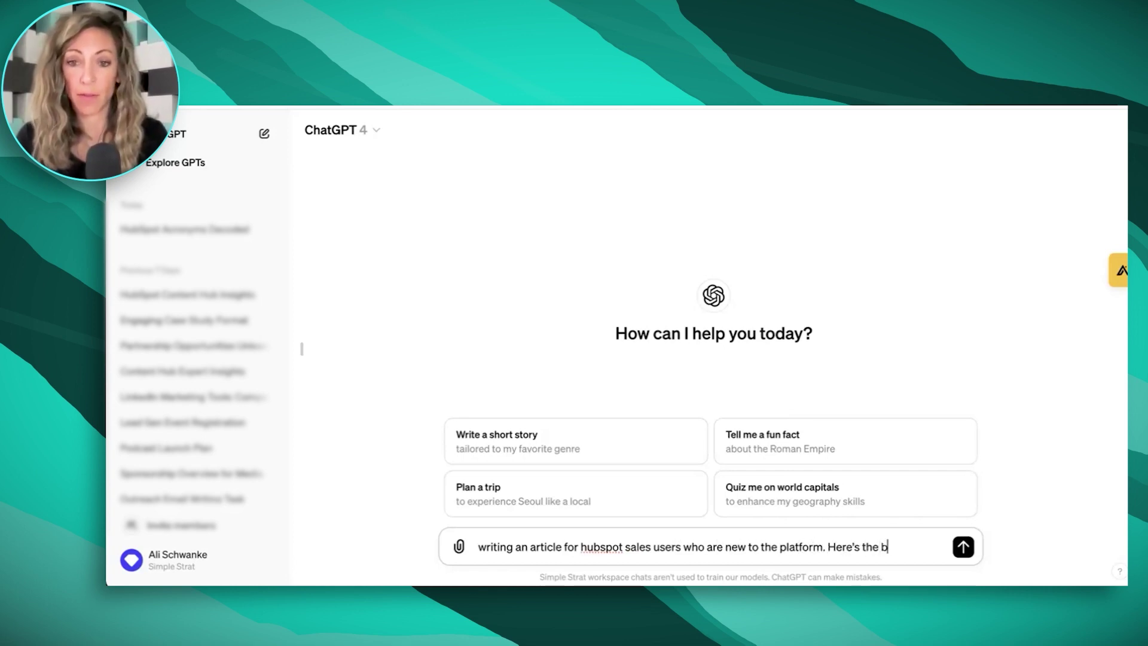
{"action": "type", "text": "rief intro I have, please "}
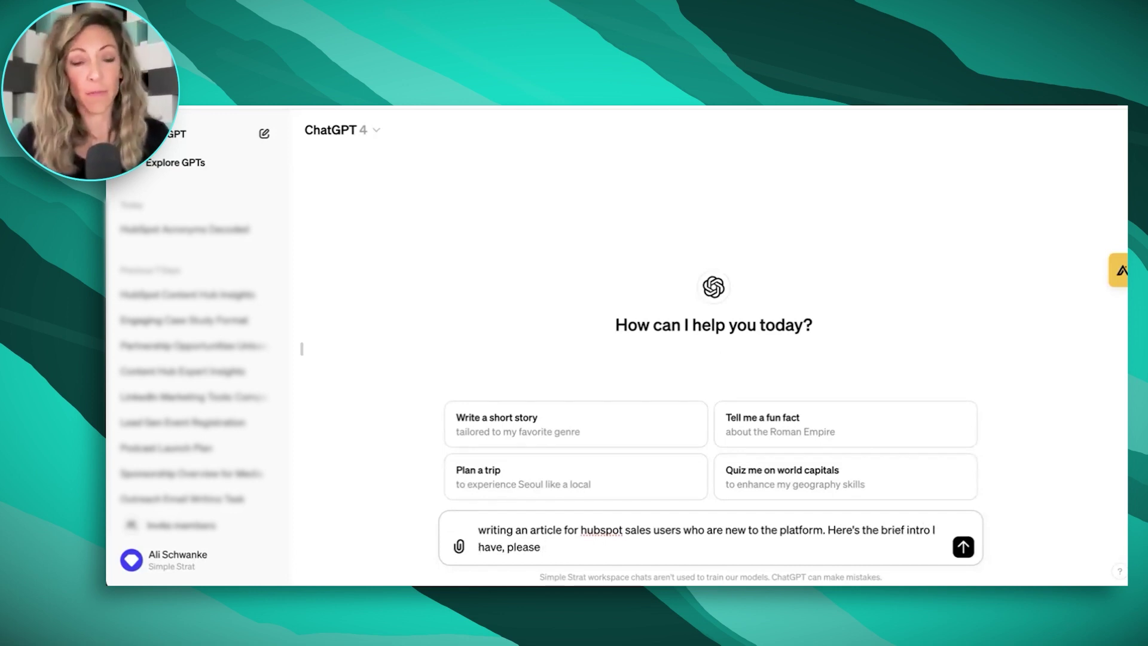
{"action": "type", "text": "expand this and open "}
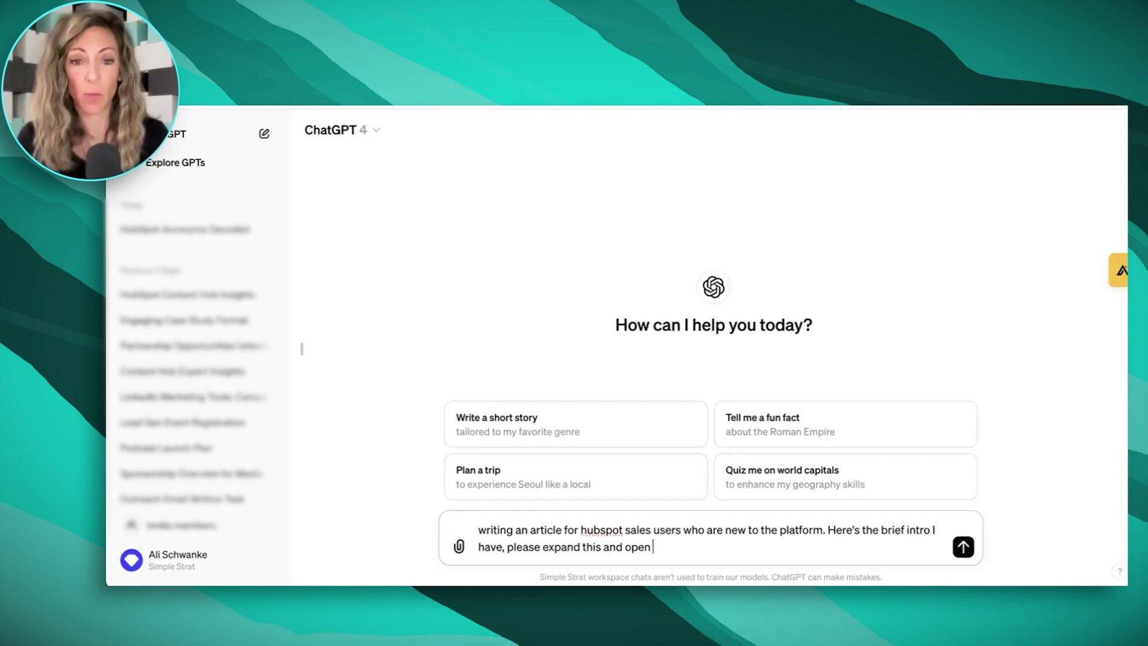
{"action": "type", "text": "thecuriosity loo pfo"}
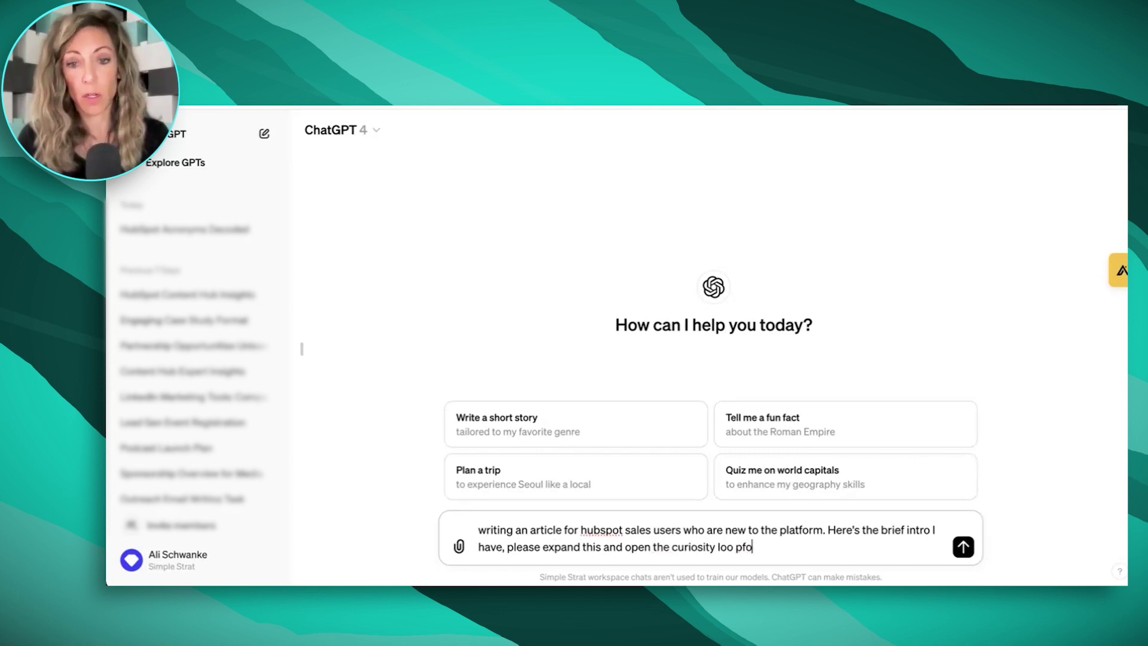
{"action": "type", "text": "r a reader "}
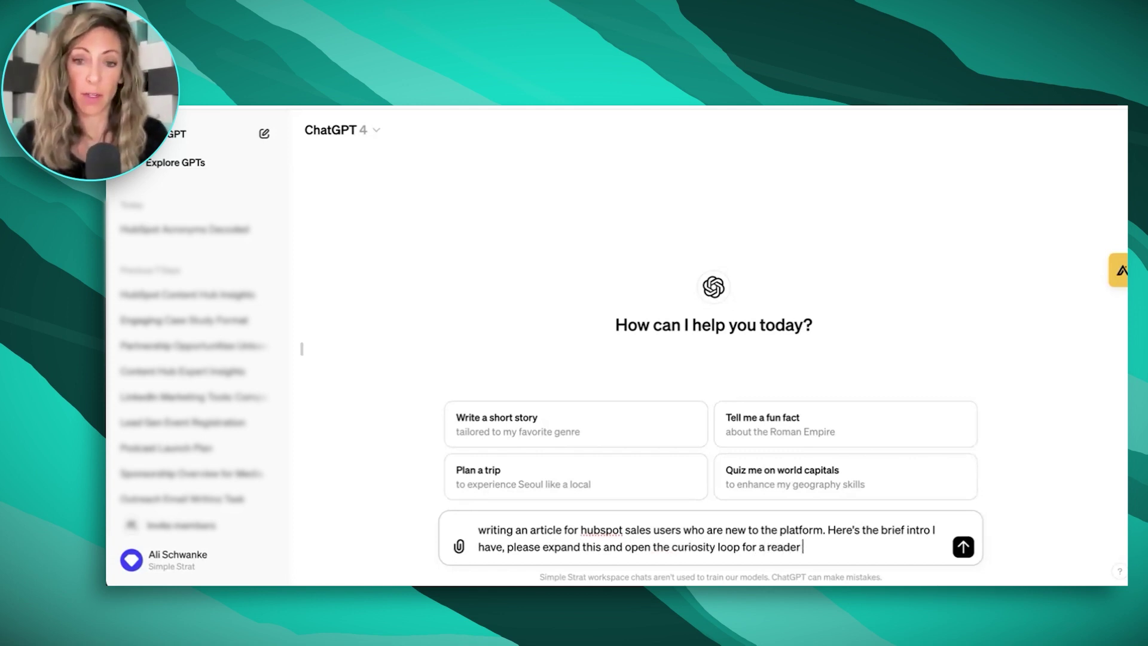
{"action": "type", "text": "so they want to consume the whol"}
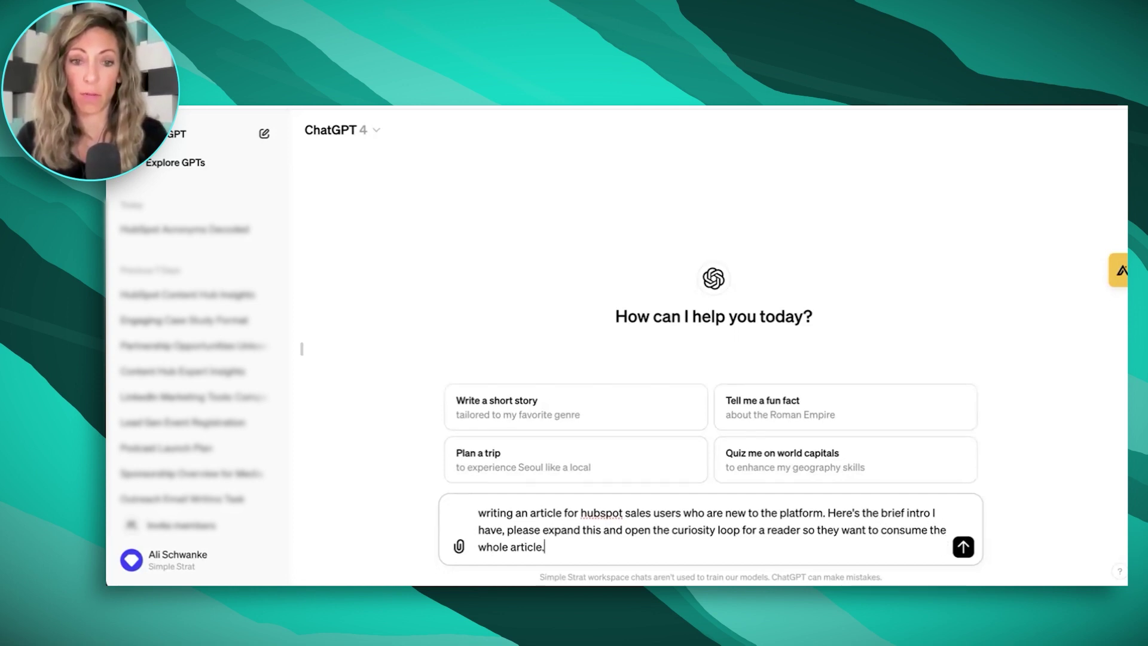
{"action": "type", "text": "e article."}
{"action": "type", "text": "- If you're new to HubSpot and you're responsible for quota, it can be hard to find the time to learn the tool and stay on top of your prospects and deals at the same time. Discover essential tips and strategies to maximize your sales potential on HubSpot."}
{"action": "key", "text": "Return"}
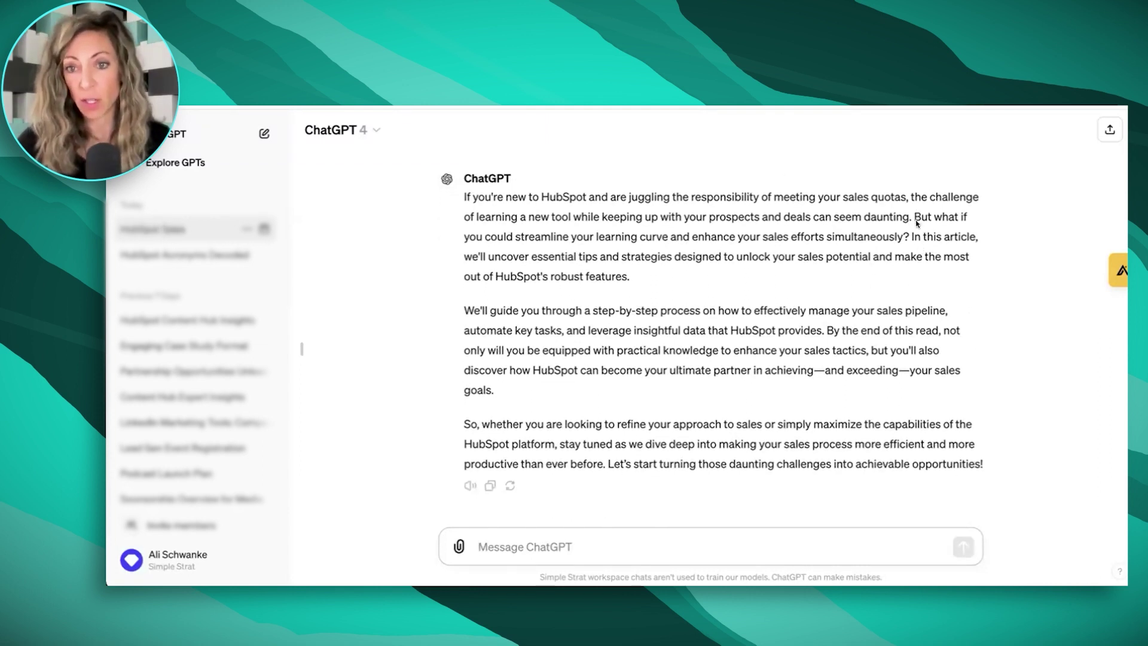
Step: Select all three paragraphs of ChatGPT's expanded intro, ending with the streamlining-the-learning-curve question
{"action": "left_click_drag", "start_coordinate": [913, 216], "coordinate": [909, 236]}
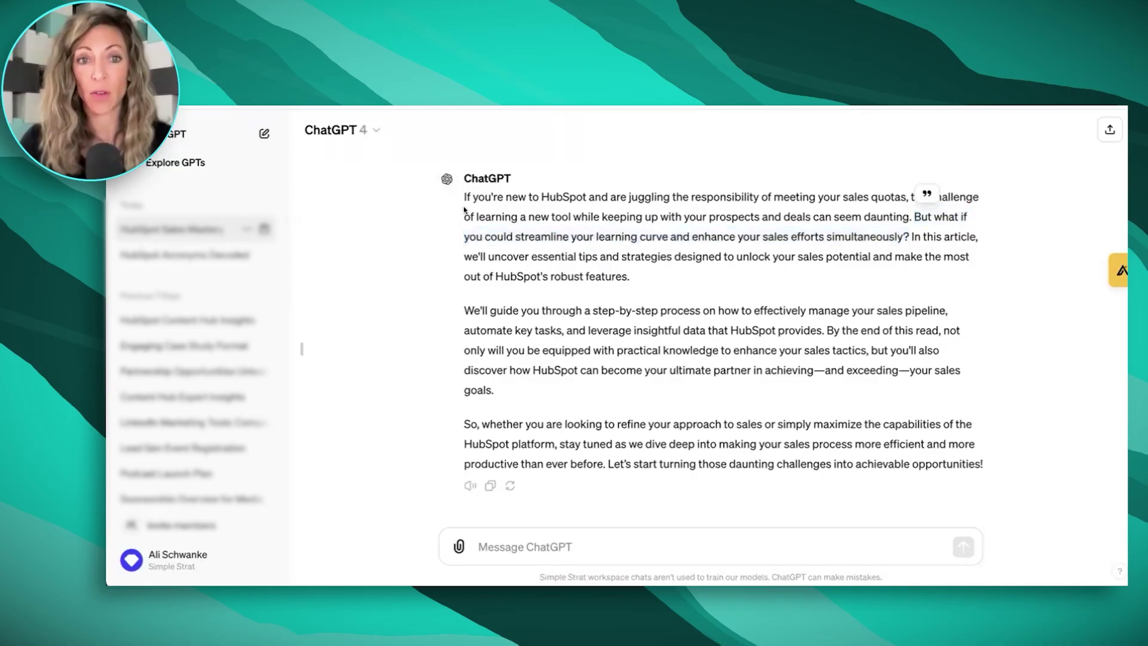
{"action": "left_click_drag", "start_coordinate": [462, 201], "coordinate": [984, 465]}
{"action": "key", "text": "ctrl+c"}
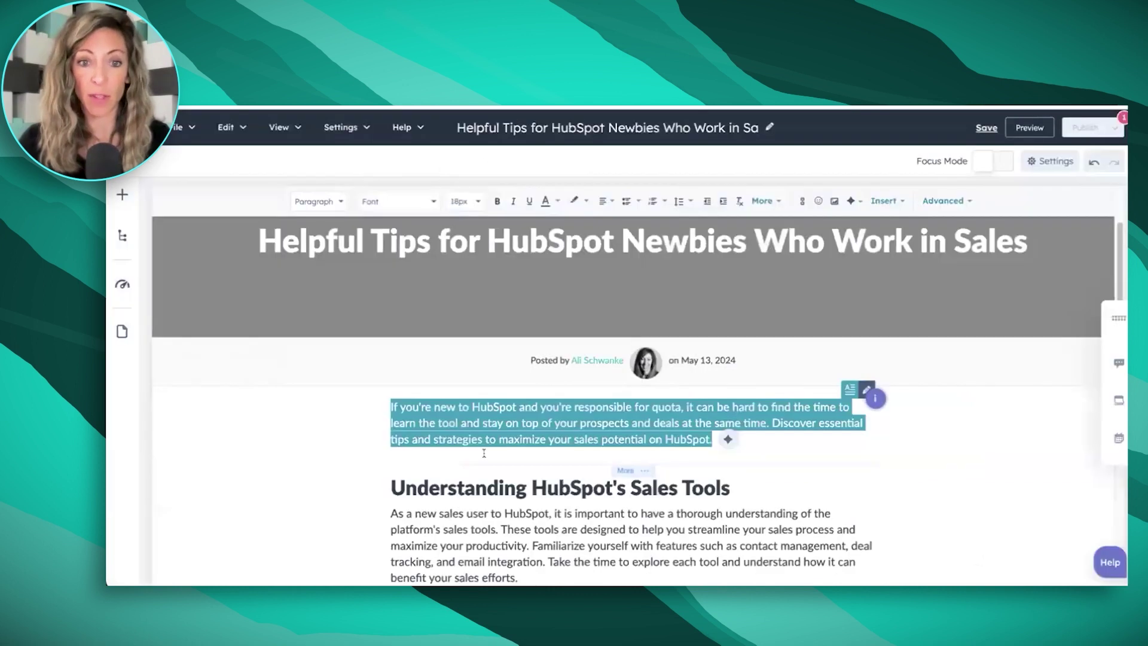
Step: Paste the expanded intro over the old one and give the 'But what if…simultaneously?' question its own paragraph
{"action": "scroll", "coordinate": [603, 357], "scroll_direction": "down", "scroll_amount": 3}
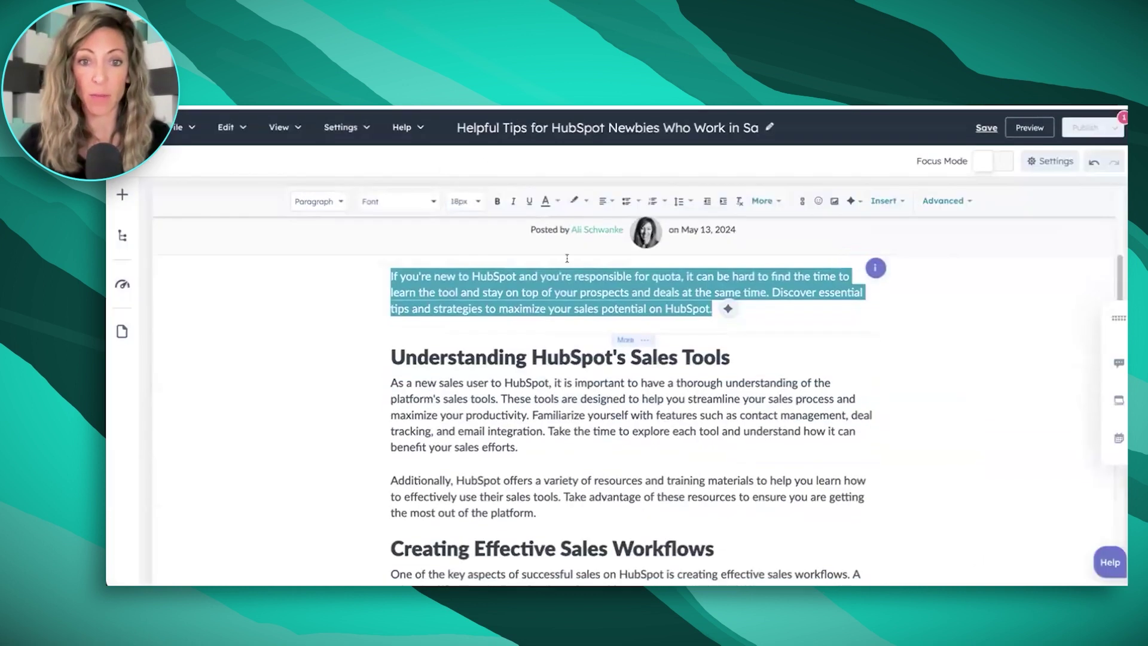
{"action": "key", "text": "ctrl+v"}
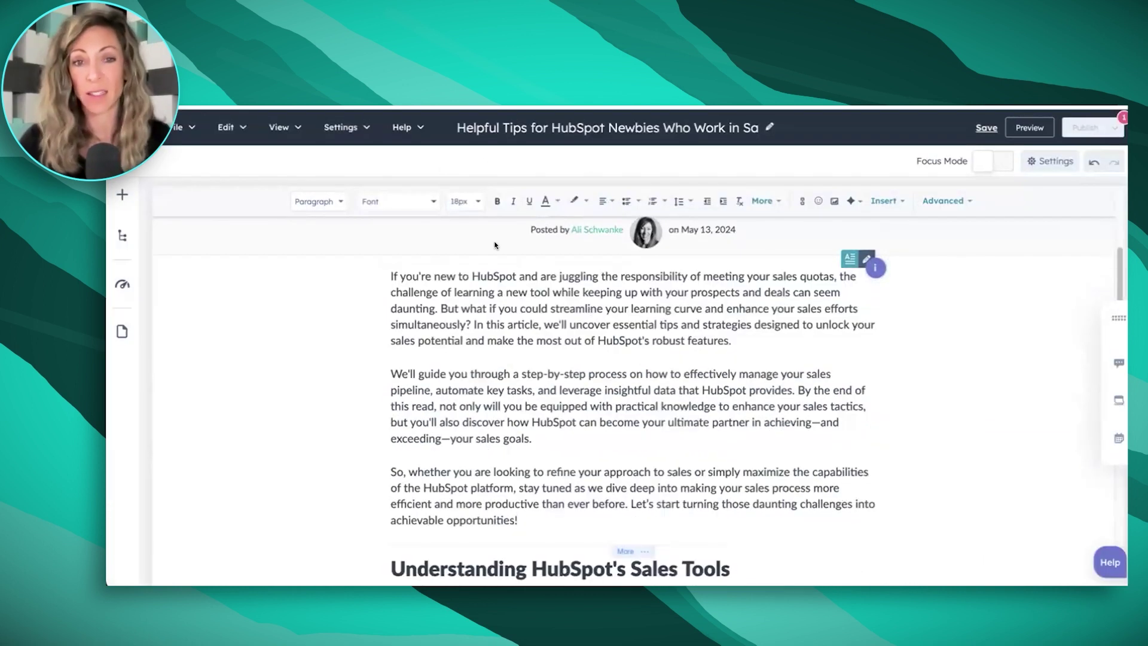
{"action": "left_click", "coordinate": [441, 303]}
{"action": "key", "text": "Return"}
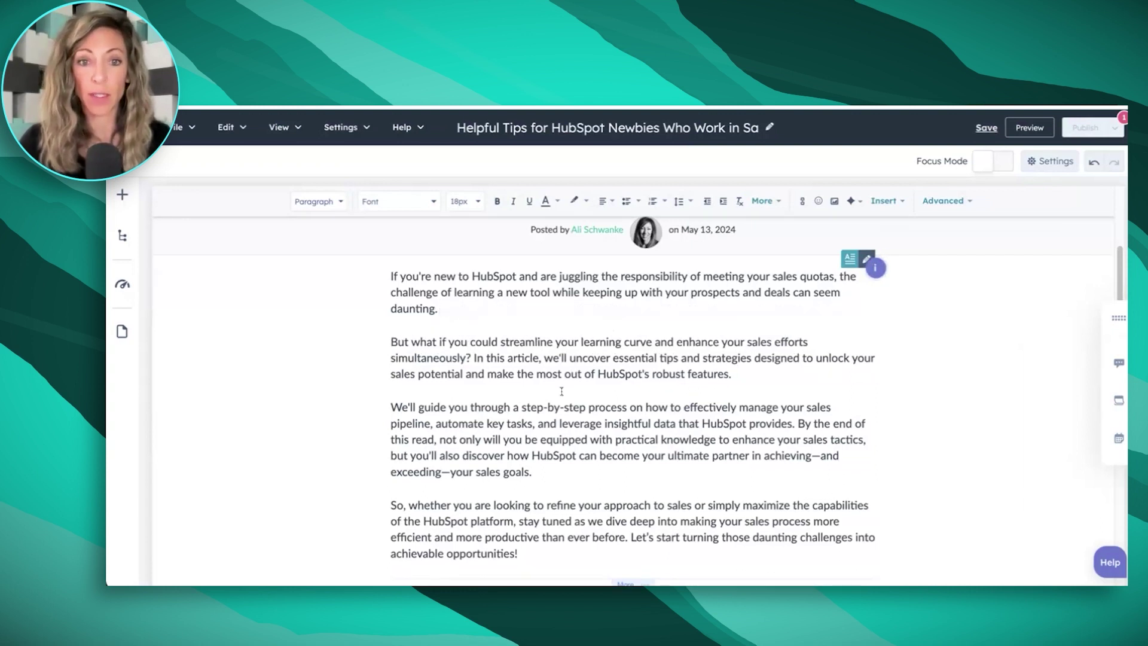
{"action": "left_click", "coordinate": [472, 357]}
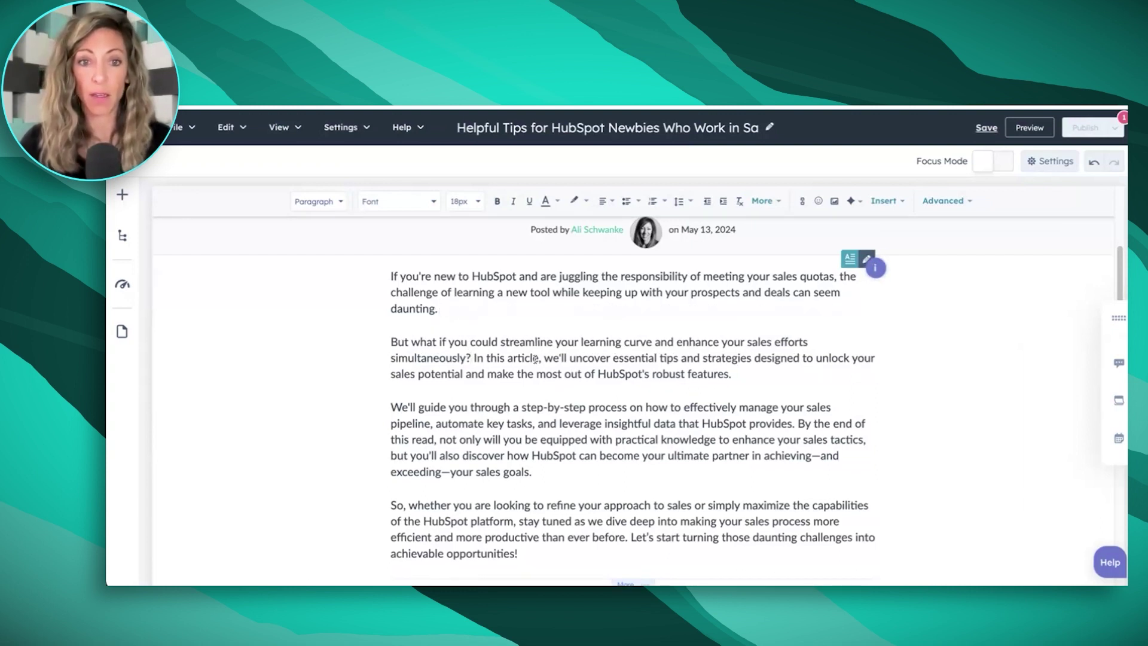
{"action": "key", "text": "Return"}
Step: Make the 'But what if' question sentence bold and italic
{"action": "left_click_drag", "start_coordinate": [535, 358], "coordinate": [359, 342]}
{"action": "key", "text": "ctrl+b"}
{"action": "key", "text": "ctrl+i"}
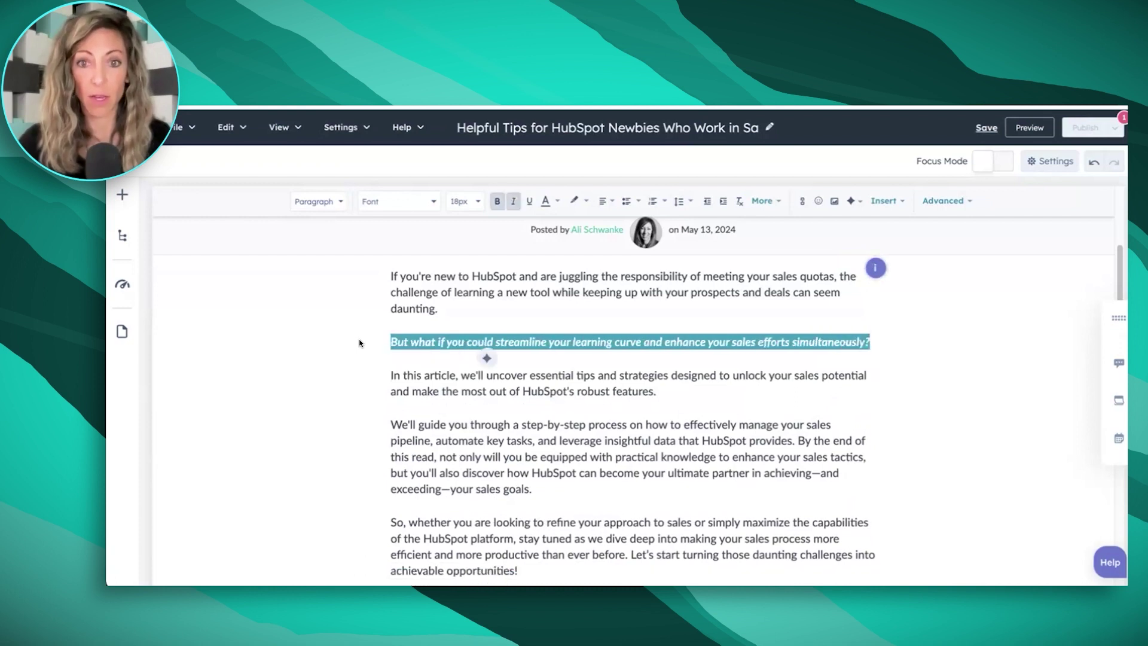
{"action": "left_click", "coordinate": [656, 329]}
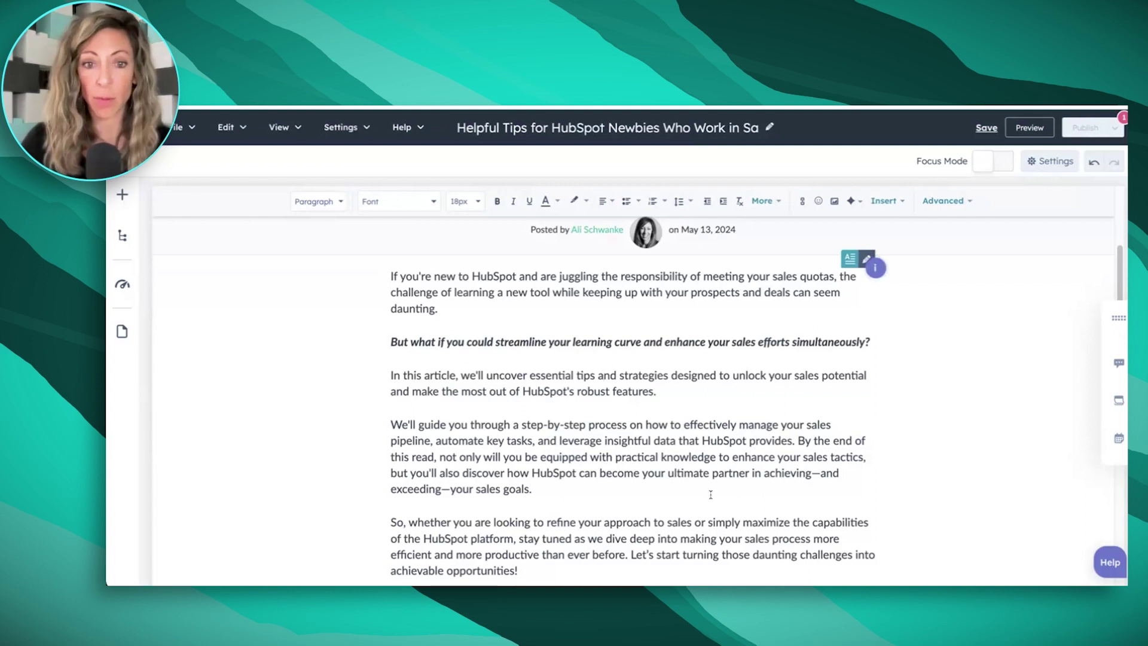
{"action": "scroll", "coordinate": [711, 493], "scroll_direction": "down", "scroll_amount": 3}
Step: Delete the intro's closing 'So, whether…' paragraph and the leftover empty line
{"action": "left_click_drag", "start_coordinate": [519, 429], "coordinate": [350, 383]}
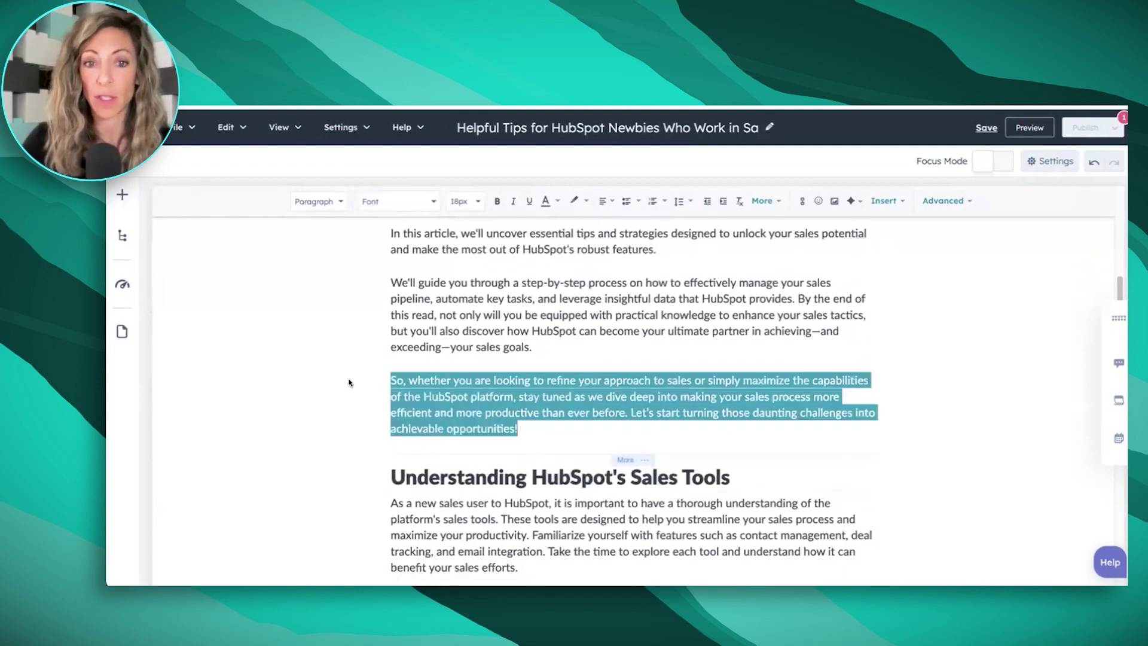
{"action": "key", "text": "BackSpace"}
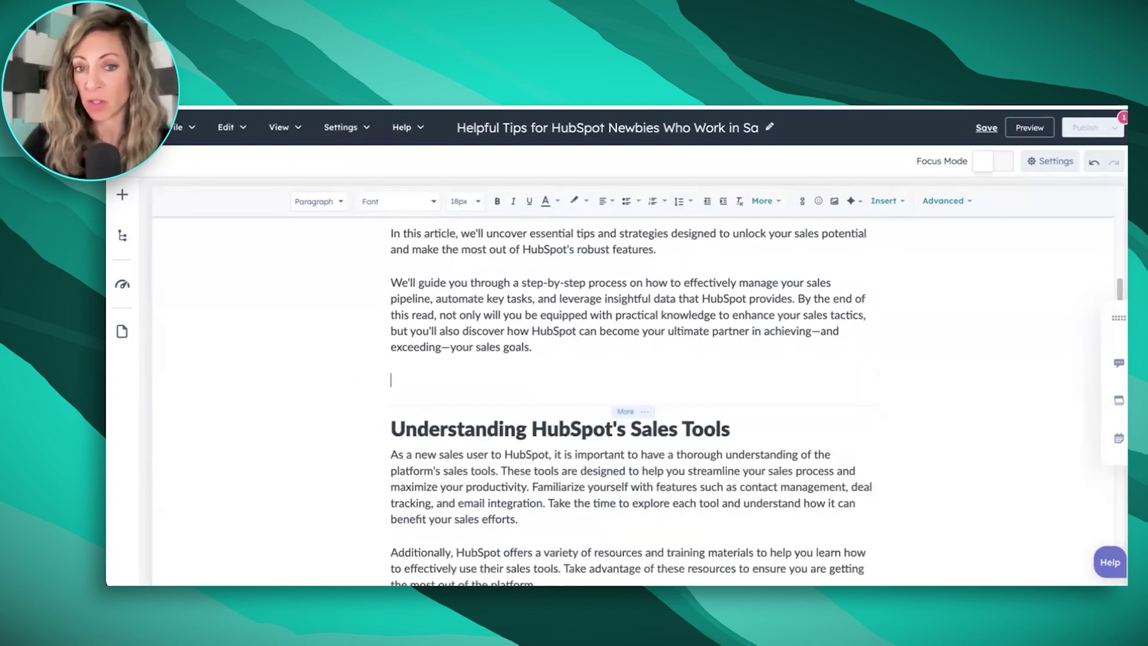
{"action": "key", "text": "BackSpace"}
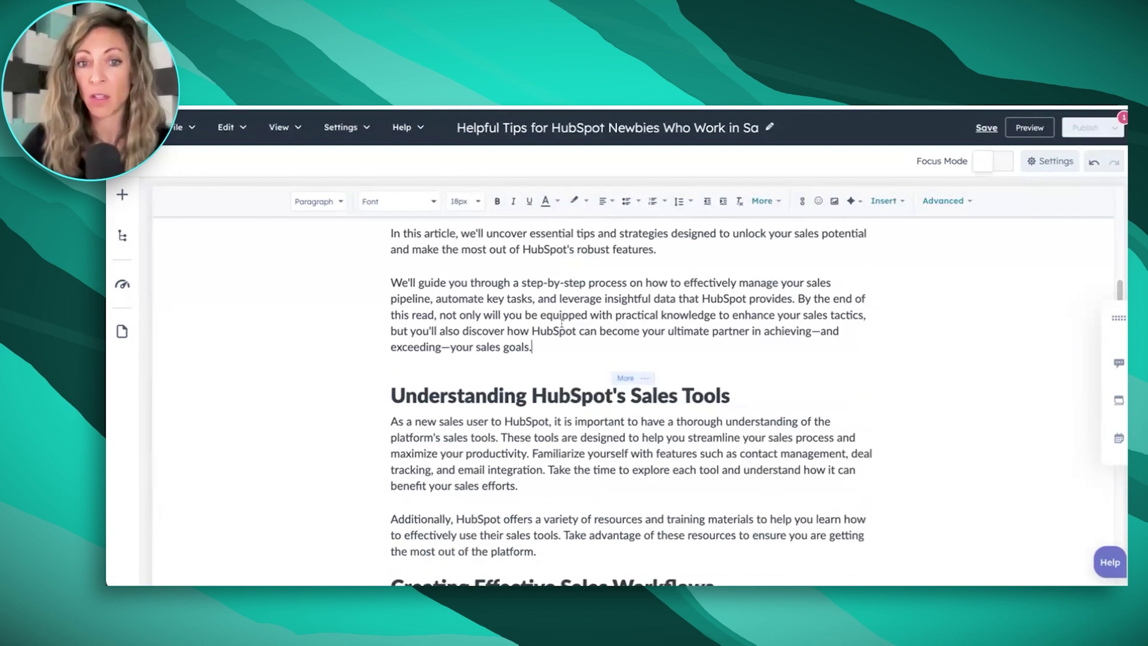
Step: Prefix the first heading with 'Step 1: ' to read 'Step 1: Understanding HubSpot's Sales Tools'
{"action": "left_click", "coordinate": [385, 392]}
{"action": "left_click", "coordinate": [405, 388]}
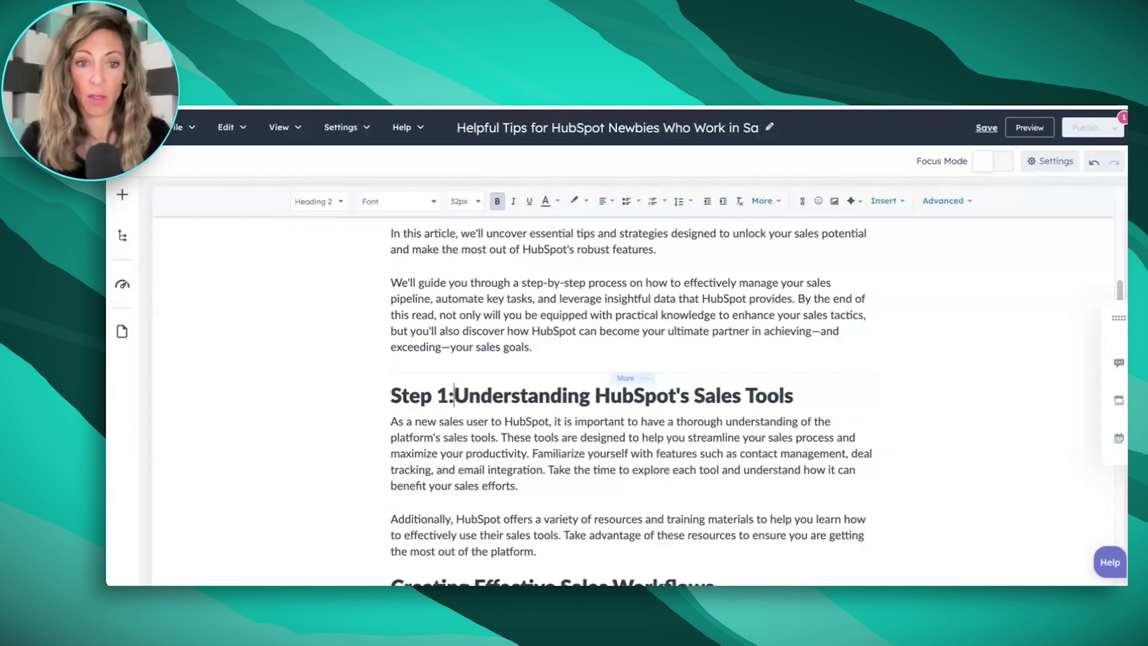
{"action": "left_click", "coordinate": [551, 467]}
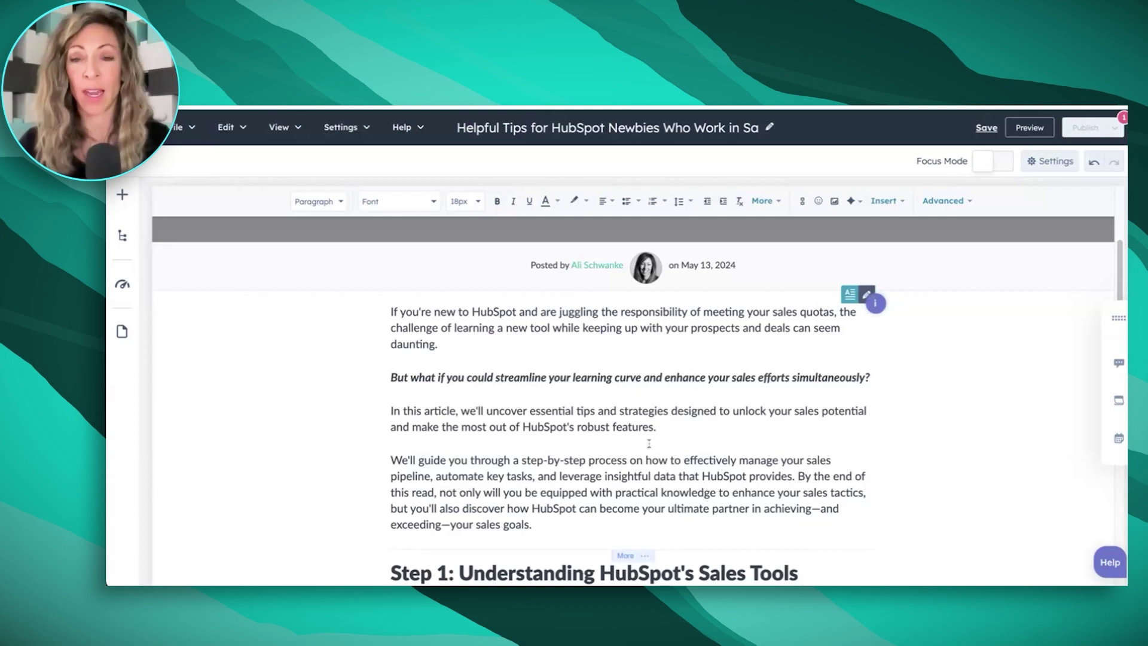
{"action": "scroll", "coordinate": [649, 443], "scroll_direction": "down", "scroll_amount": 15}
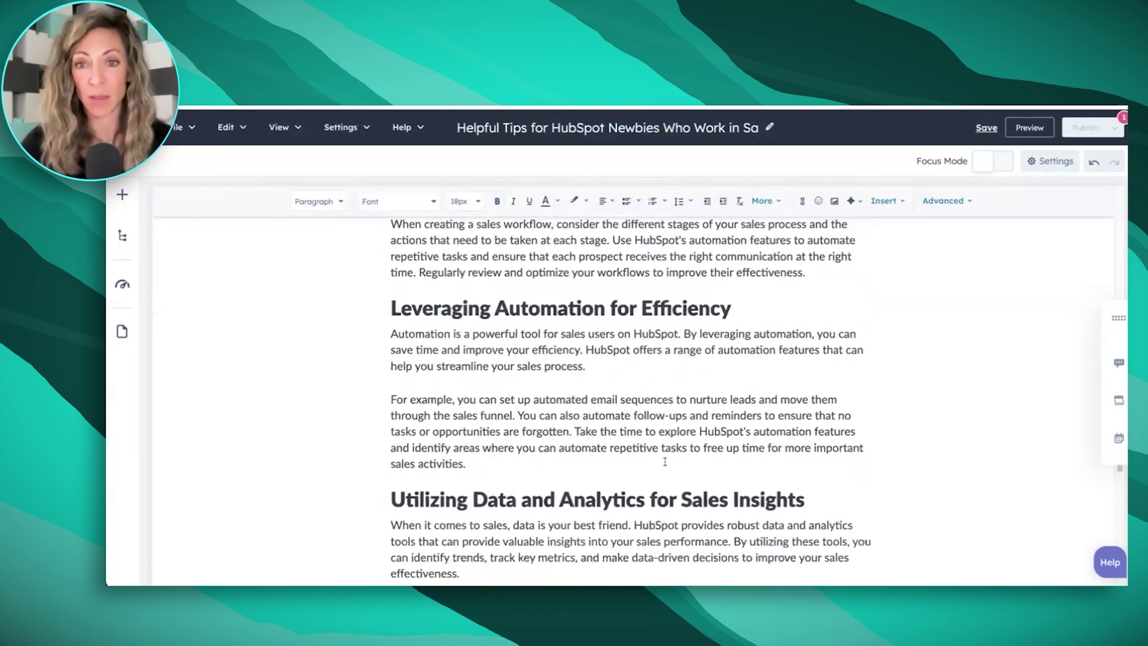
{"action": "scroll", "coordinate": [665, 461], "scroll_direction": "down", "scroll_amount": 5}
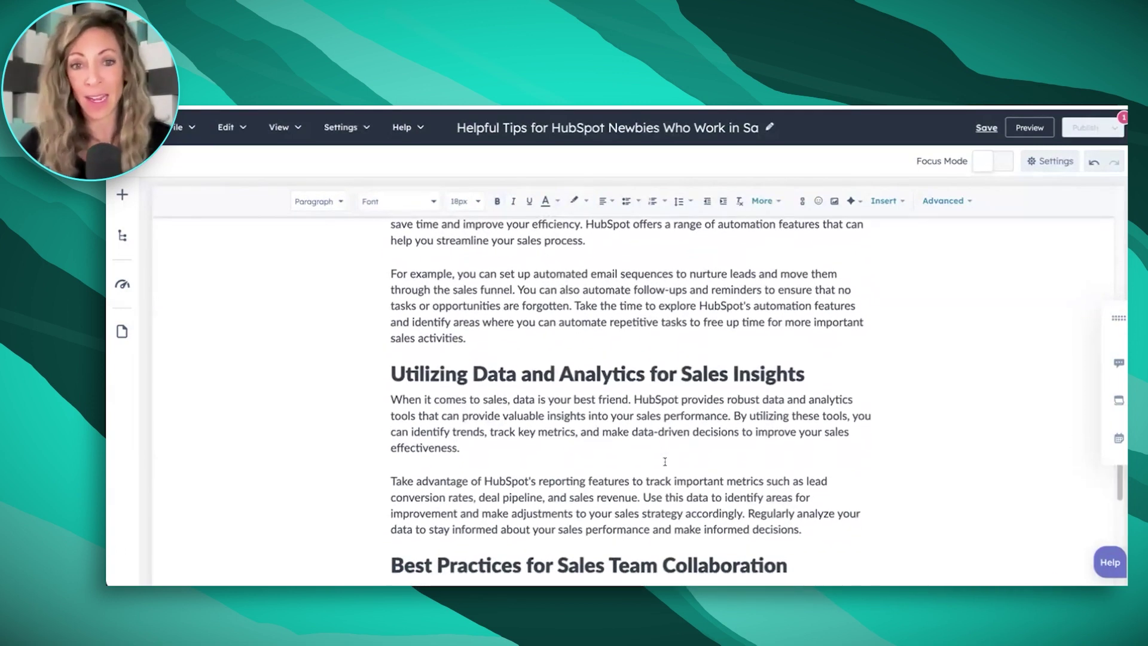
{"action": "scroll", "coordinate": [664, 457], "scroll_direction": "up", "scroll_amount": 10}
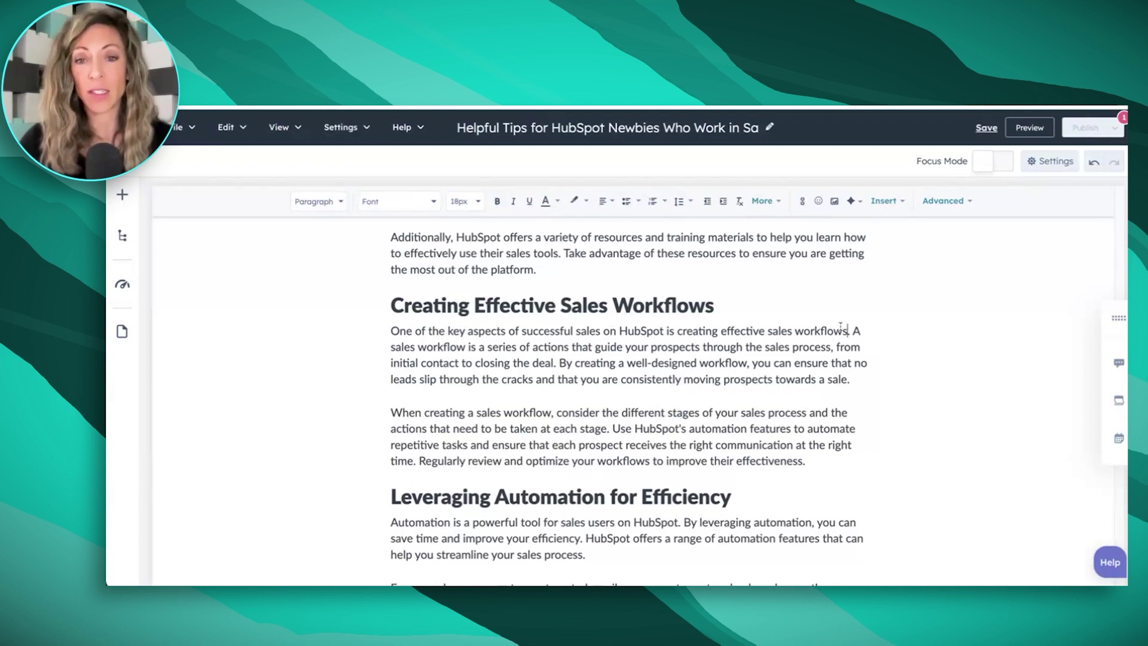
{"action": "left_click_drag", "start_coordinate": [840, 327], "coordinate": [373, 328]}
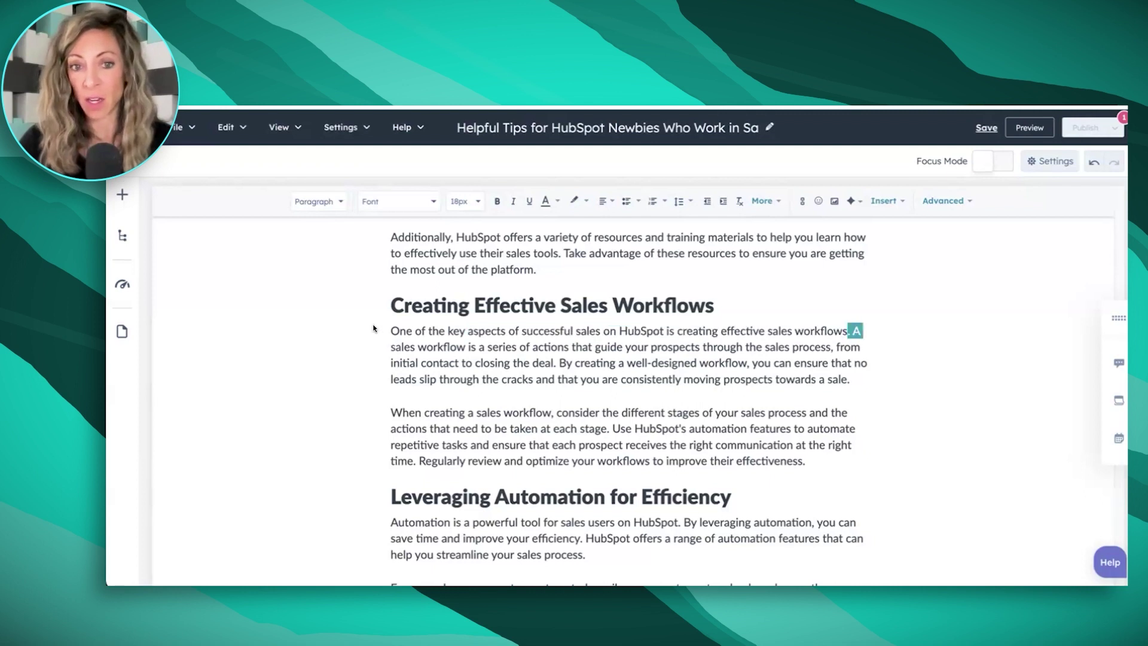
{"action": "left_click", "coordinate": [822, 326]}
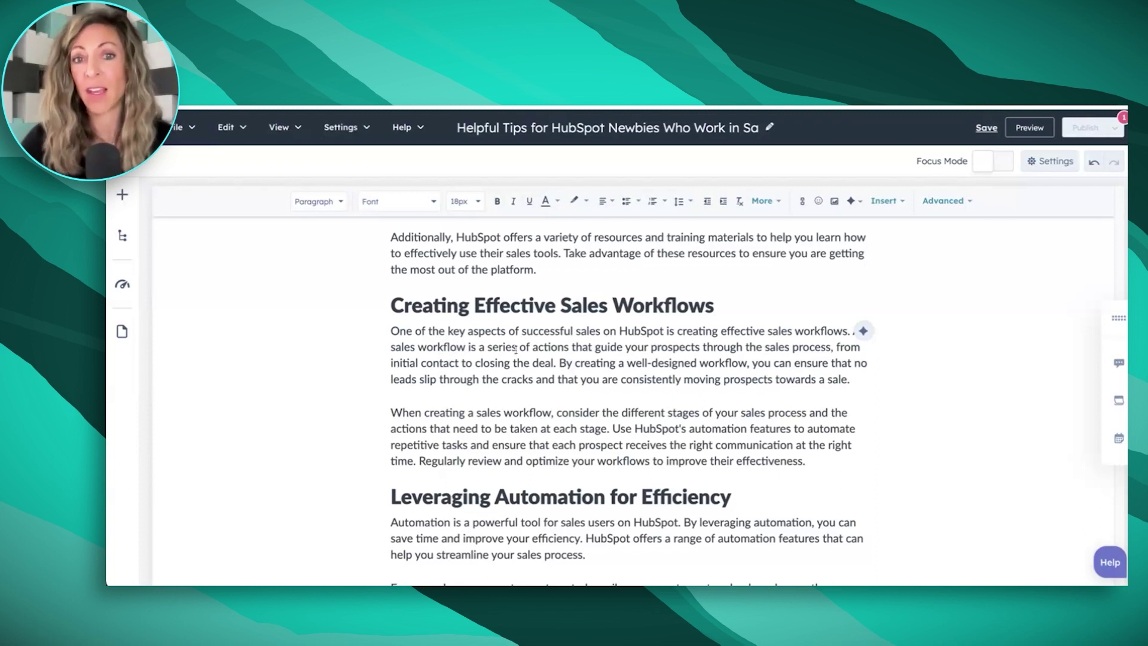
{"action": "left_click_drag", "start_coordinate": [557, 362], "coordinate": [376, 331]}
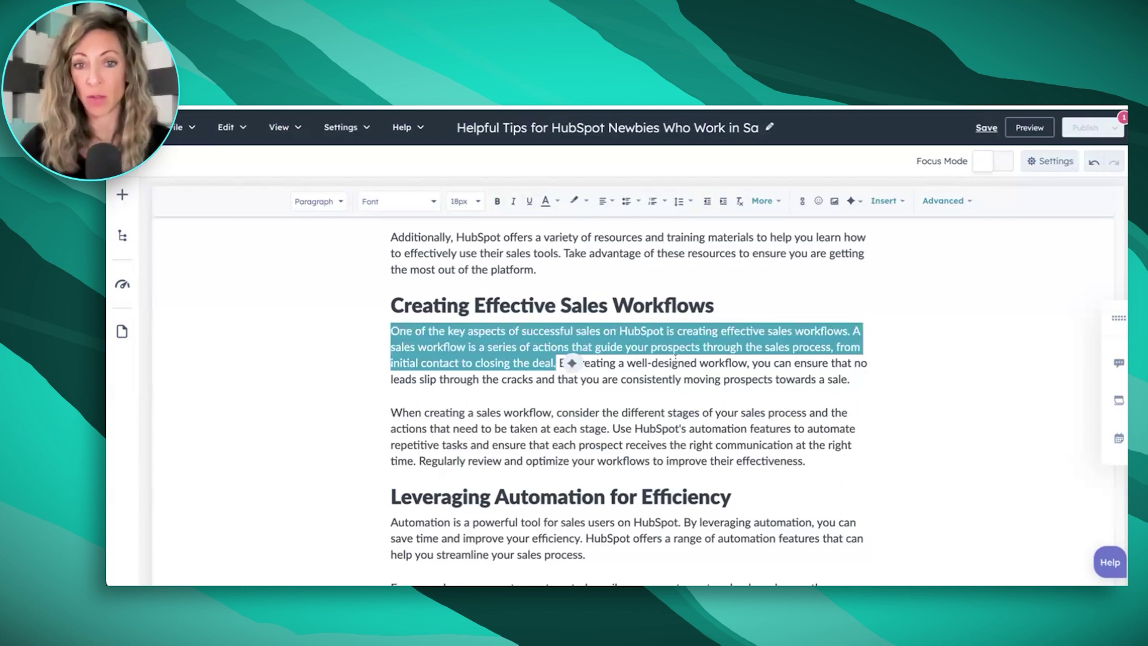
{"action": "left_click_drag", "start_coordinate": [715, 307], "coordinate": [608, 306]}
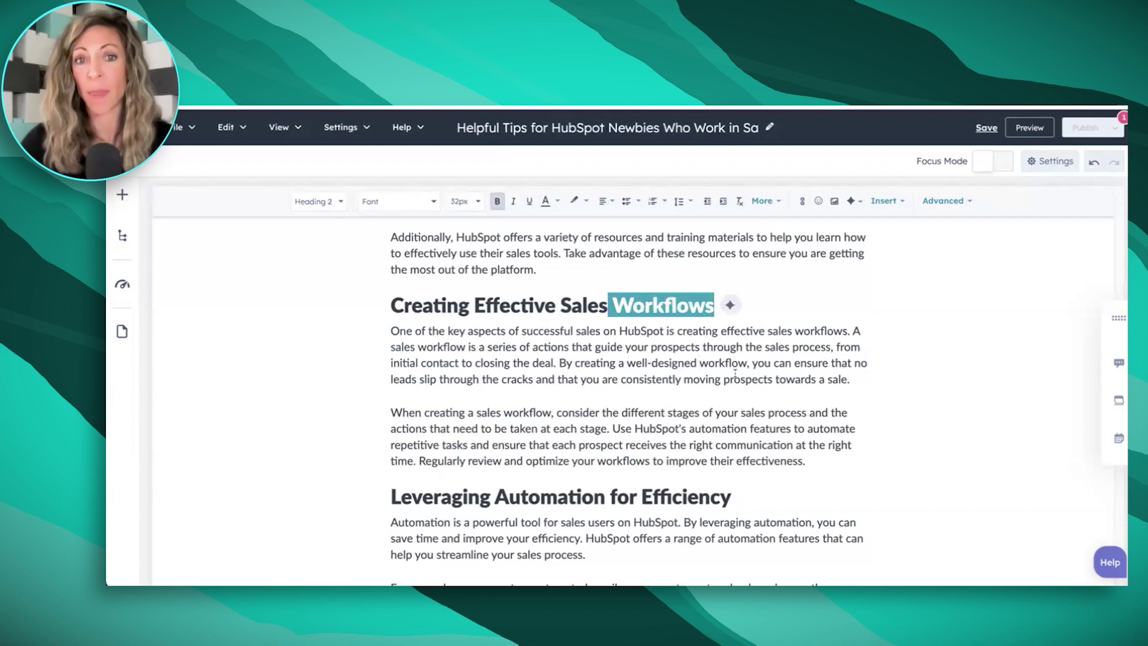
Step: Change the heading to 'Creating Effective Buyer Journeys'
{"action": "key", "text": "BackSpace"}
{"action": "key", "text": "BackSpace"}
{"action": "key", "text": "BackSpace"}
{"action": "key", "text": "BackSpace"}
{"action": "key", "text": "BackSpace"}
{"action": "key", "text": "BackSpace"}
{"action": "key", "text": "BackSpace"}
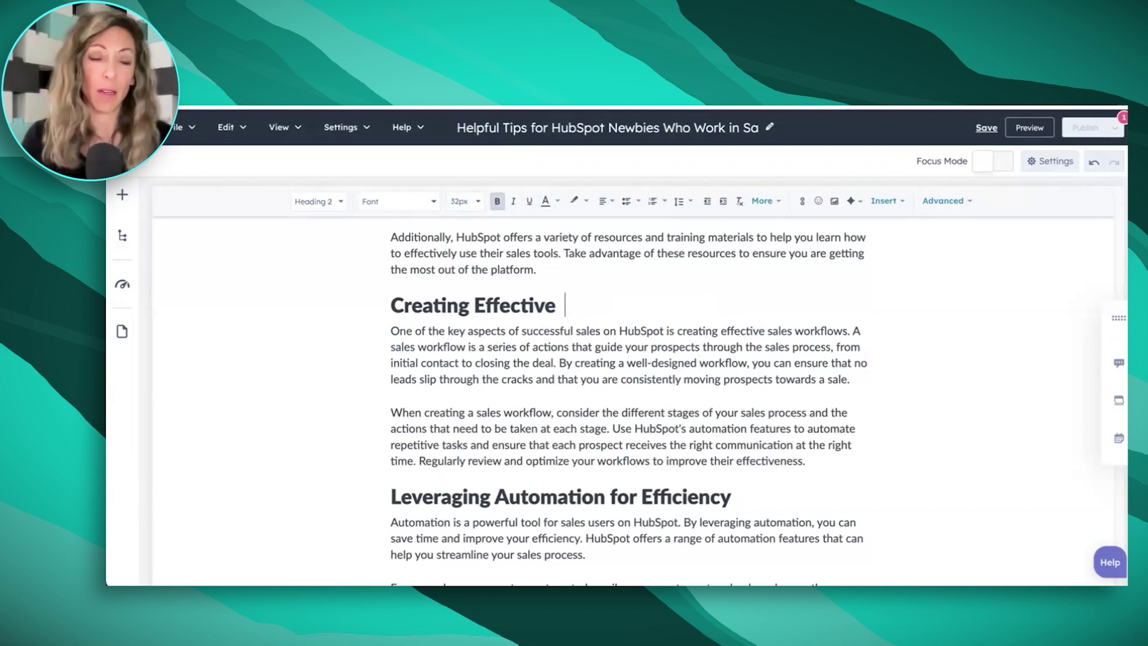
{"action": "type", "text": "Buyer Journeys"}
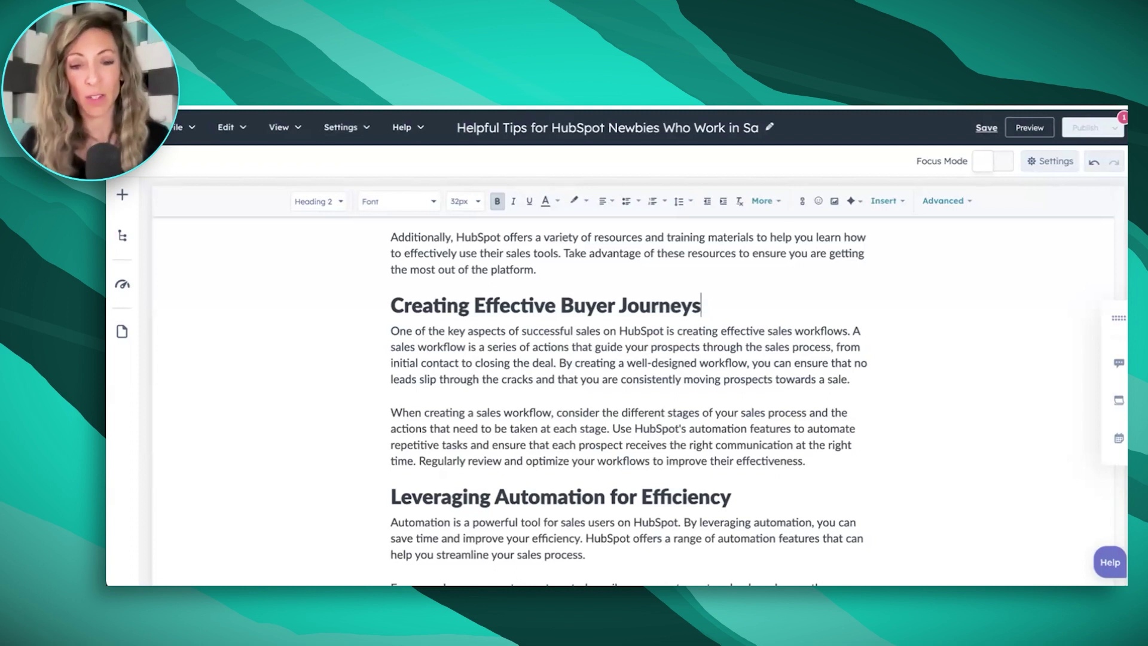
{"action": "scroll", "coordinate": [782, 439], "scroll_direction": "up", "scroll_amount": 10}
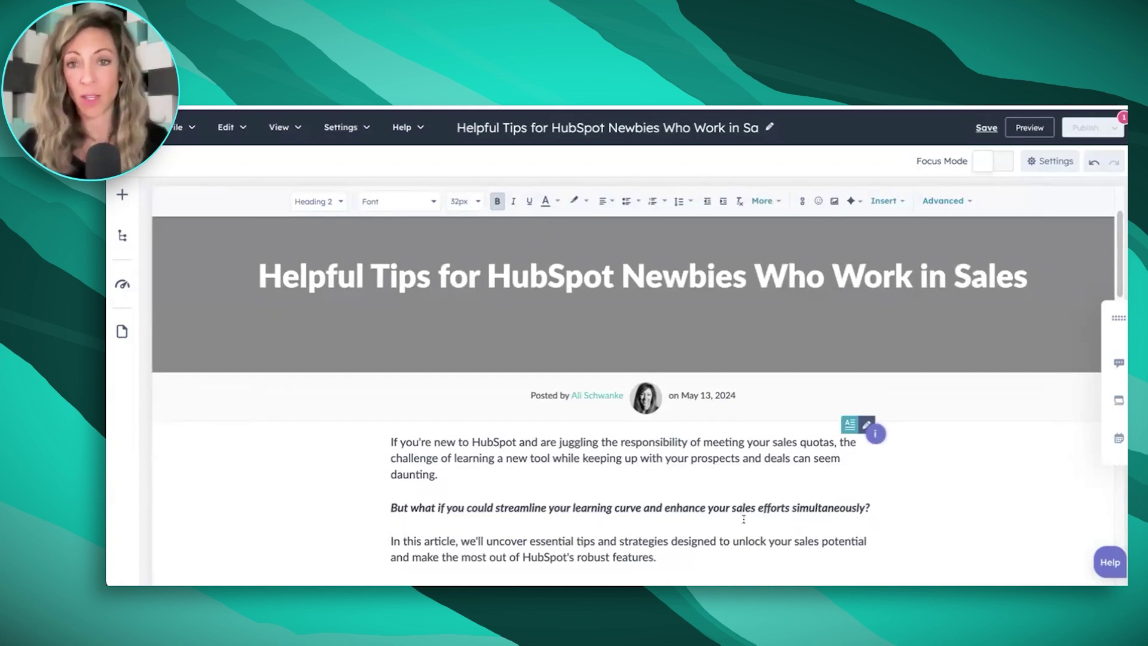
Step: Select the whole introduction text to review it
{"action": "scroll", "coordinate": [723, 543], "scroll_direction": "down", "scroll_amount": 1}
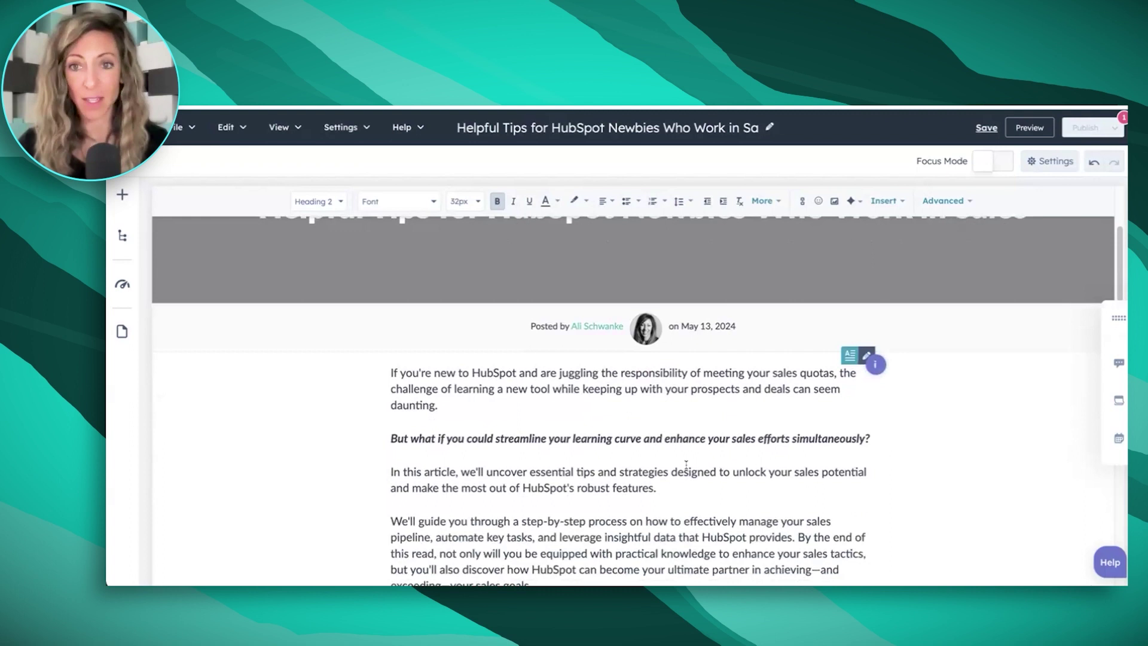
{"action": "scroll", "coordinate": [637, 477], "scroll_direction": "down", "scroll_amount": 2}
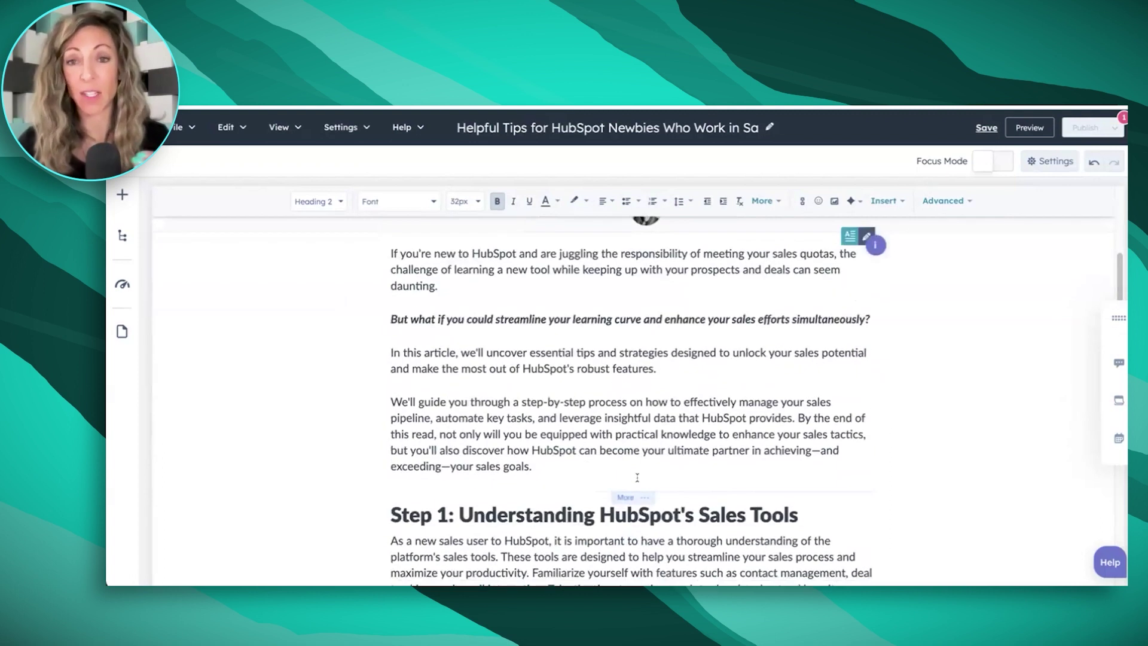
{"action": "left_click_drag", "start_coordinate": [390, 248], "coordinate": [563, 476]}
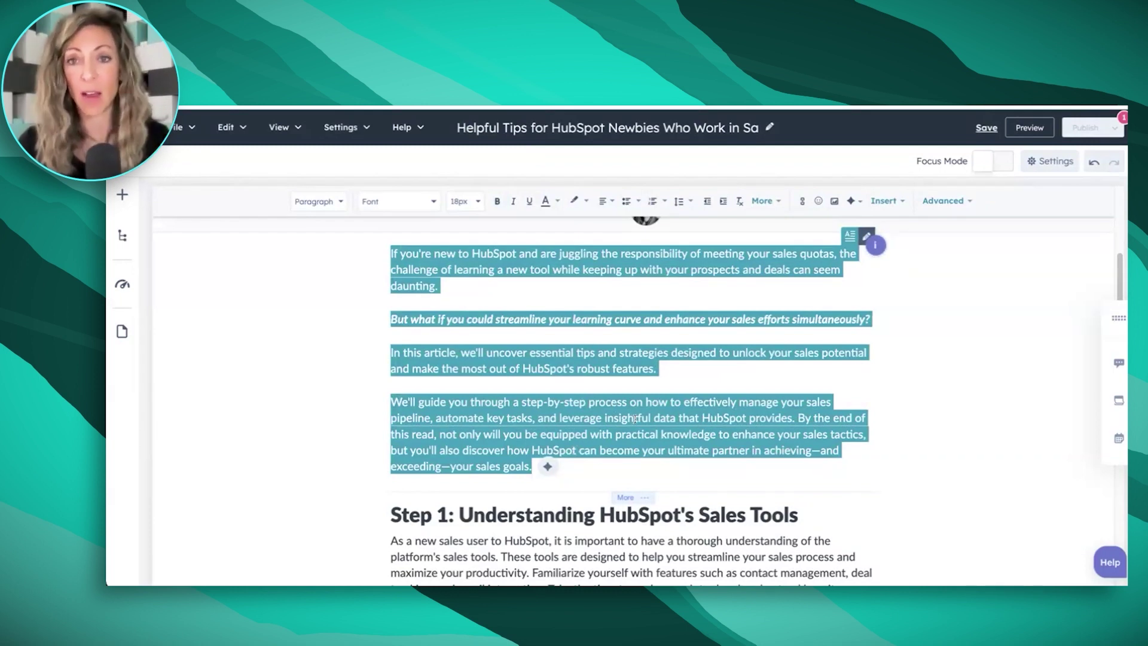
{"action": "scroll", "coordinate": [680, 393], "scroll_direction": "up", "scroll_amount": 5}
Step: Open the post's General settings and go to the Metadata section
{"action": "left_click", "coordinate": [341, 127]}
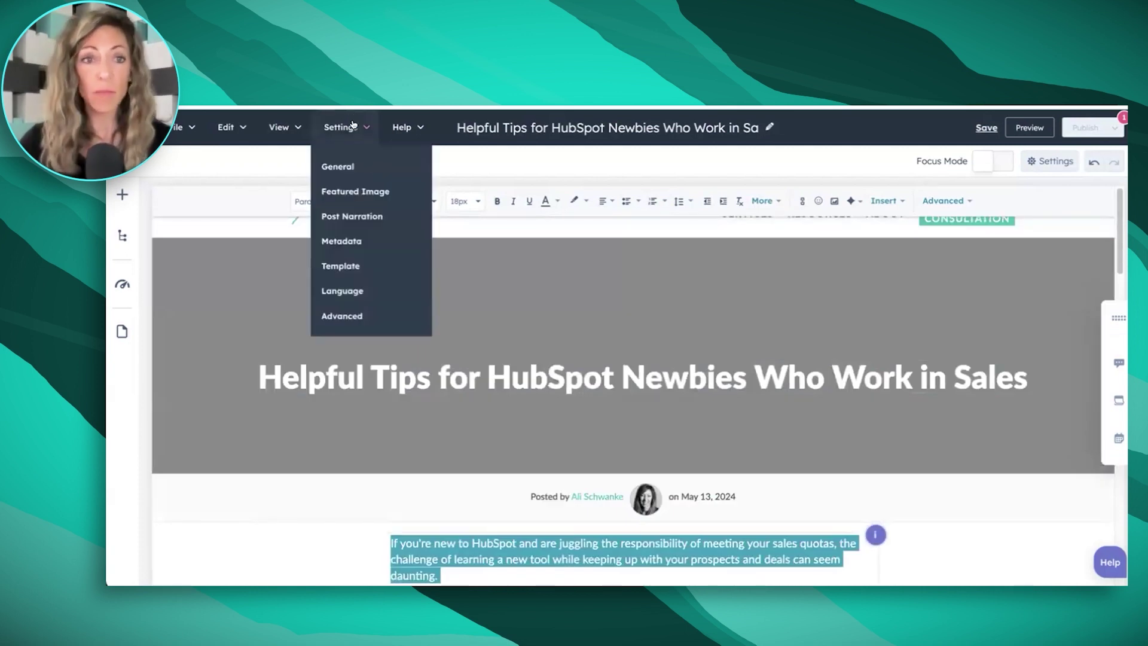
{"action": "left_click", "coordinate": [375, 165]}
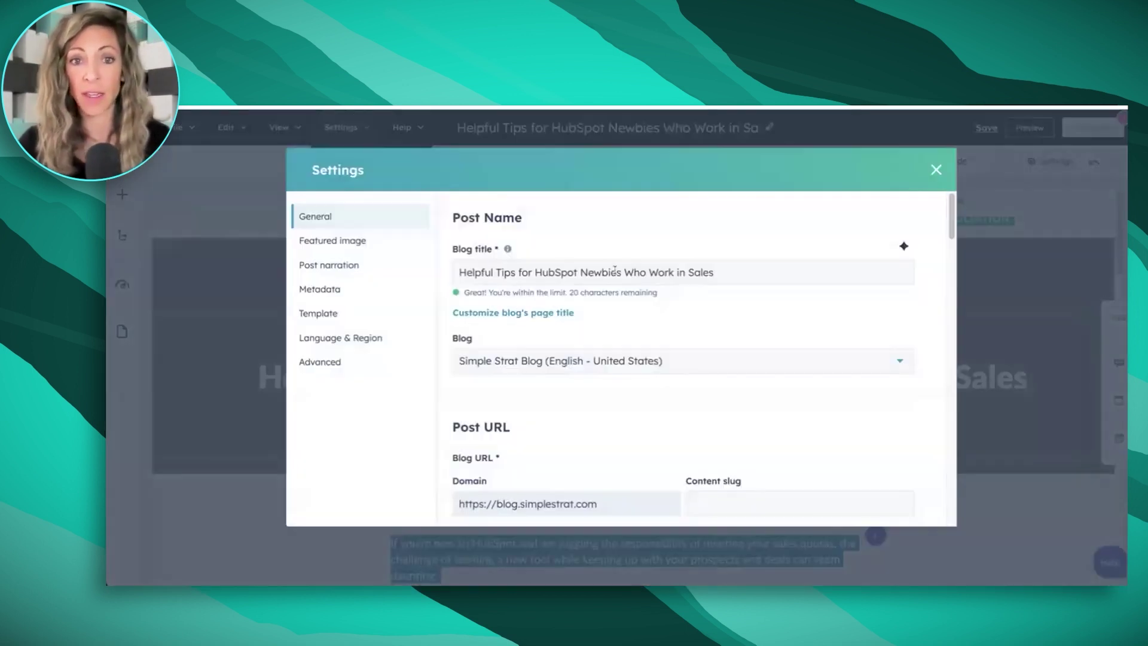
{"action": "left_click", "coordinate": [357, 240]}
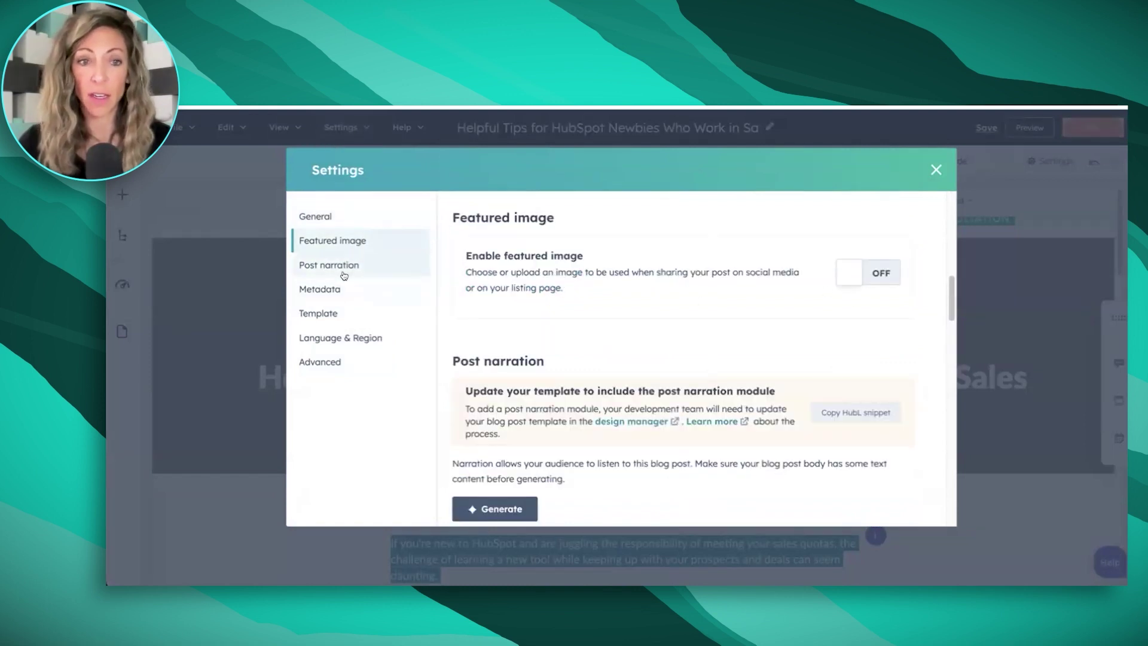
{"action": "left_click", "coordinate": [352, 287]}
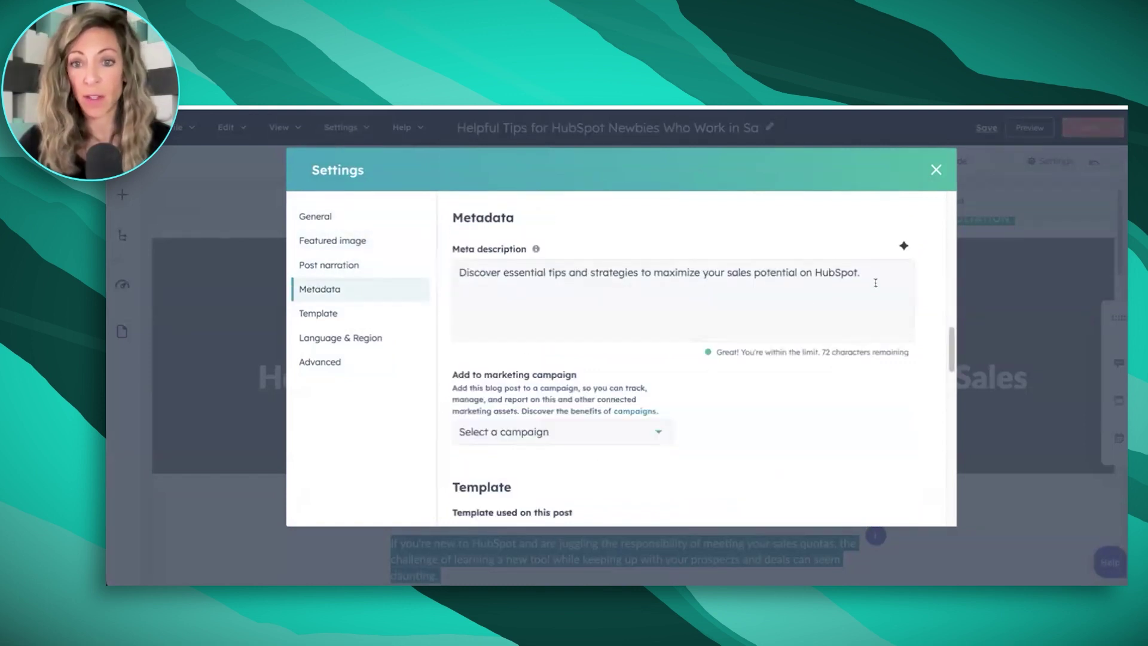
Step: Generate an AI meta description: 'Unlock your sales potential with essential tips for HubSpot newbies…'
{"action": "left_click_drag", "start_coordinate": [875, 283], "coordinate": [760, 277]}
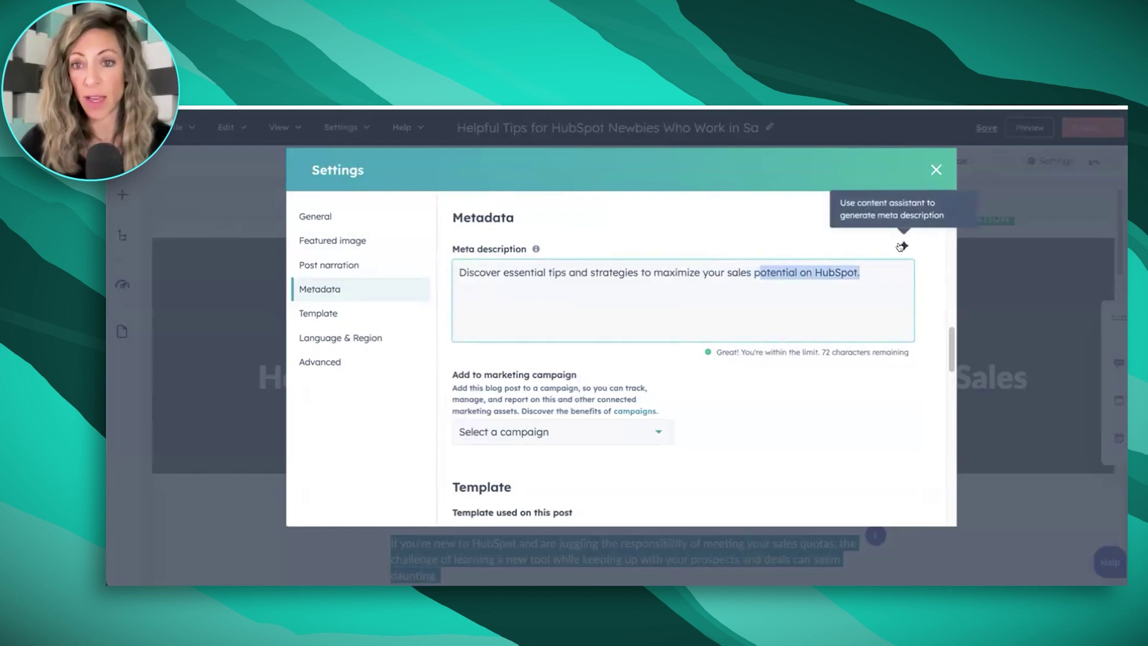
{"action": "left_click", "coordinate": [901, 246]}
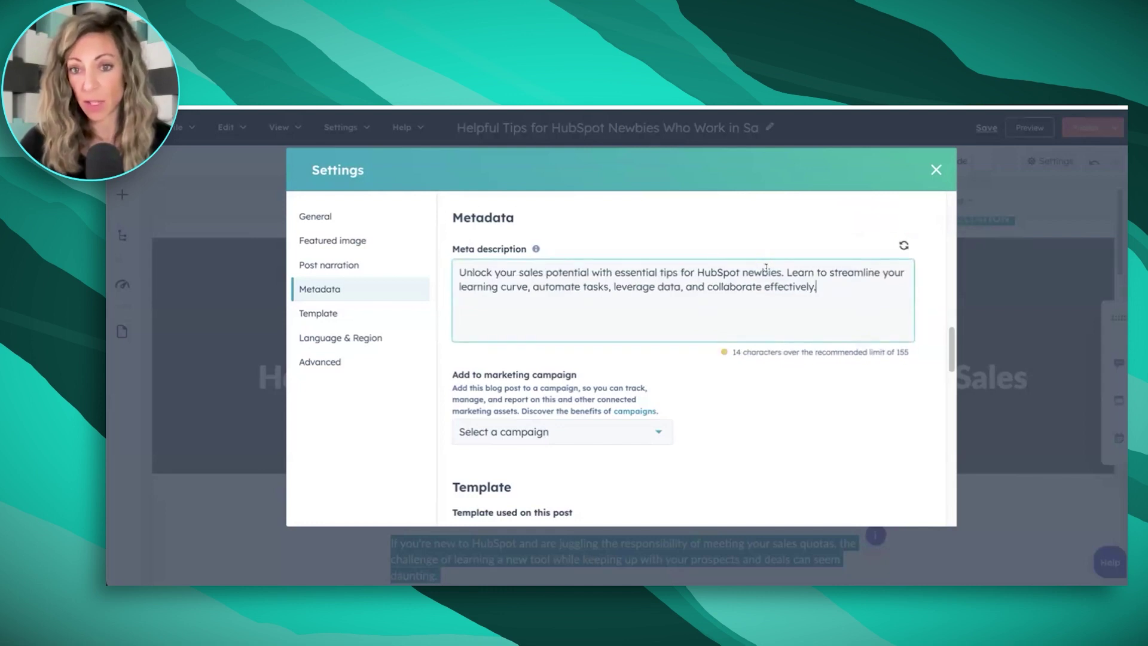
{"action": "triple_click", "coordinate": [758, 291]}
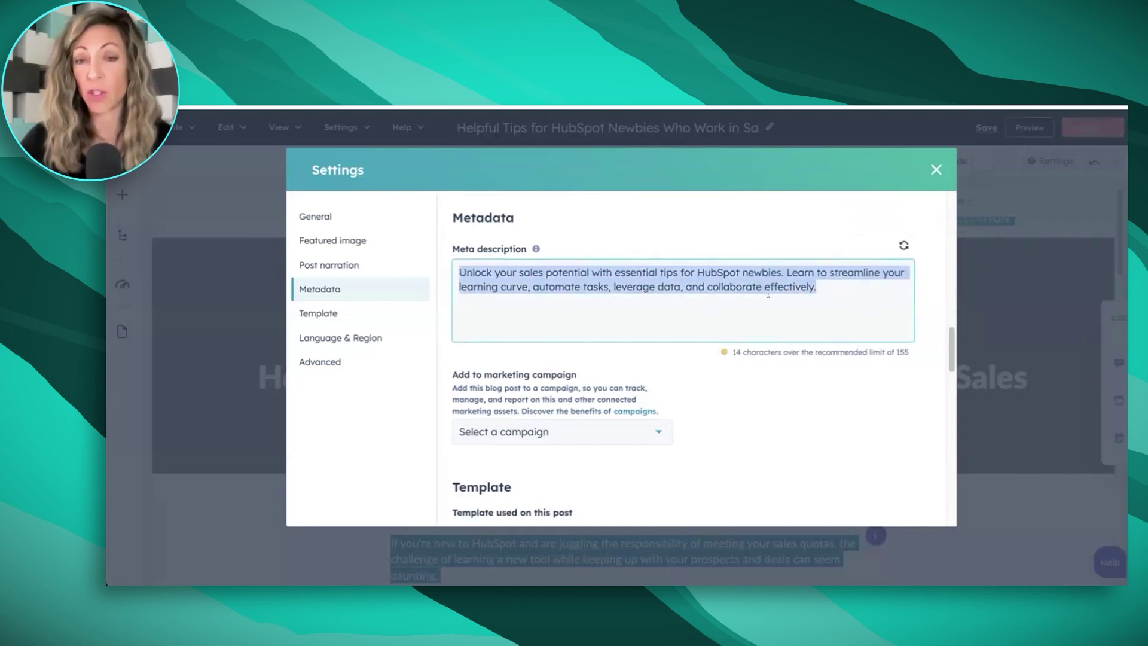
{"action": "left_click", "coordinate": [837, 293]}
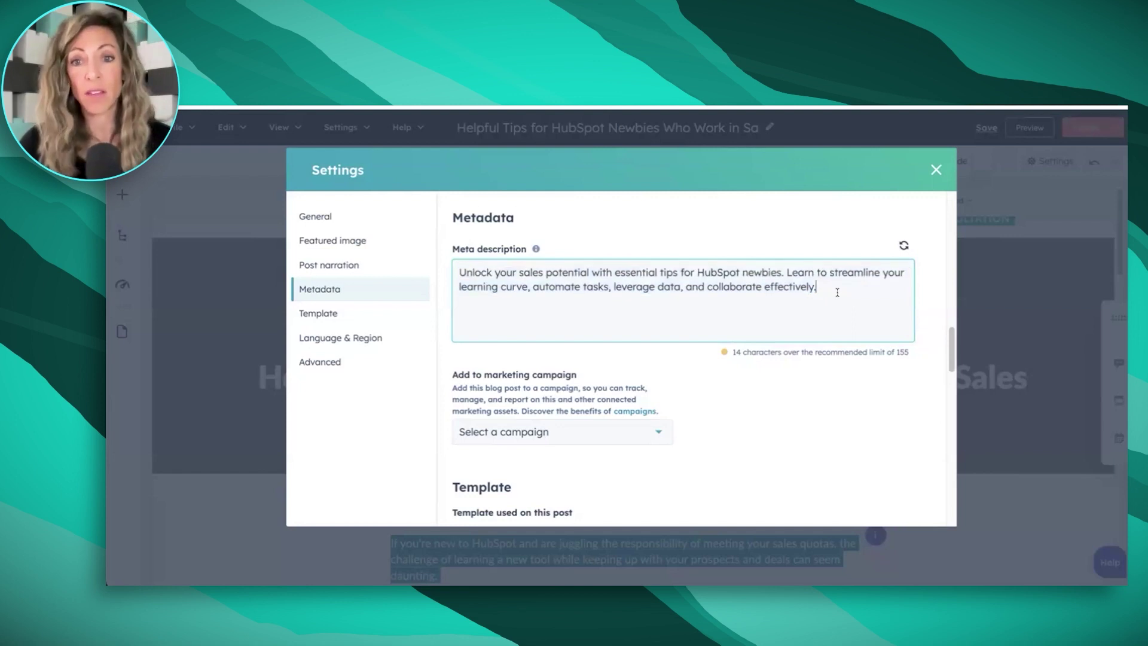